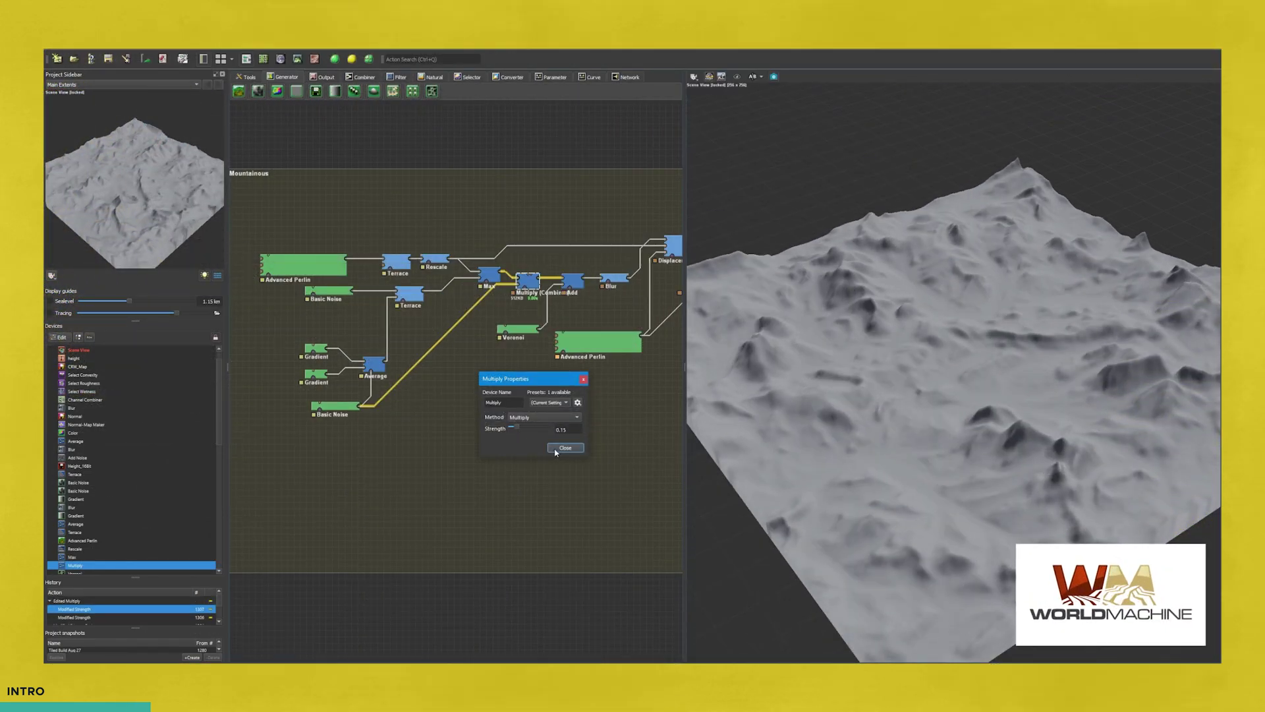
- Close the Multiply device's properties
click(566, 448)
scroll(938, 378, up, 5)
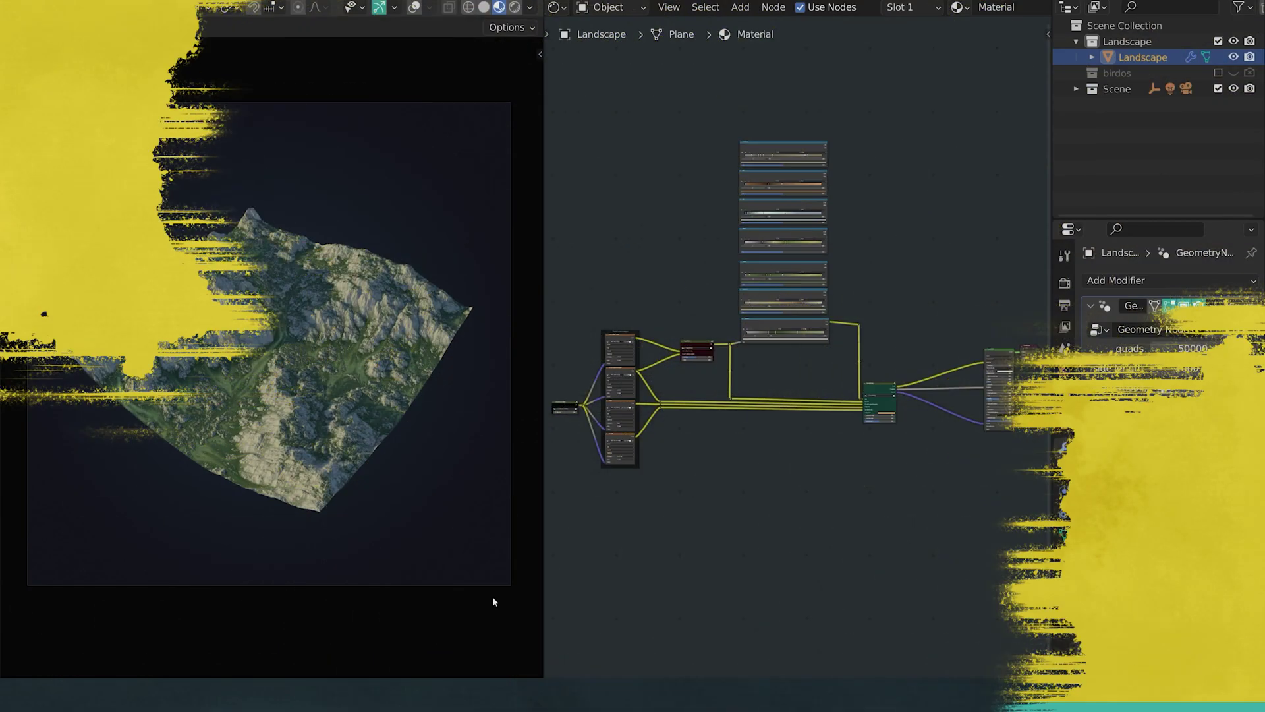
- Set the Maps2Texture node's detail to 0.135 and leave its deposition at 0.500
scroll(770, 398, up, 6)
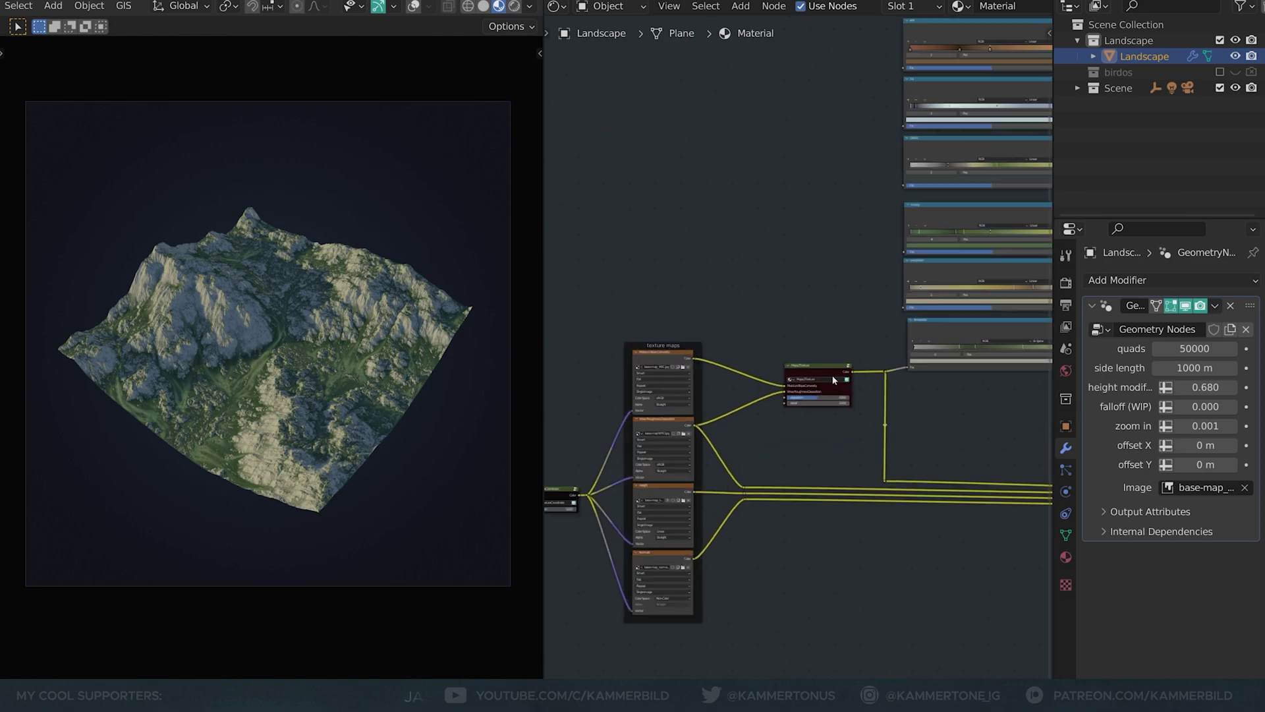
scroll(857, 405, up, 4)
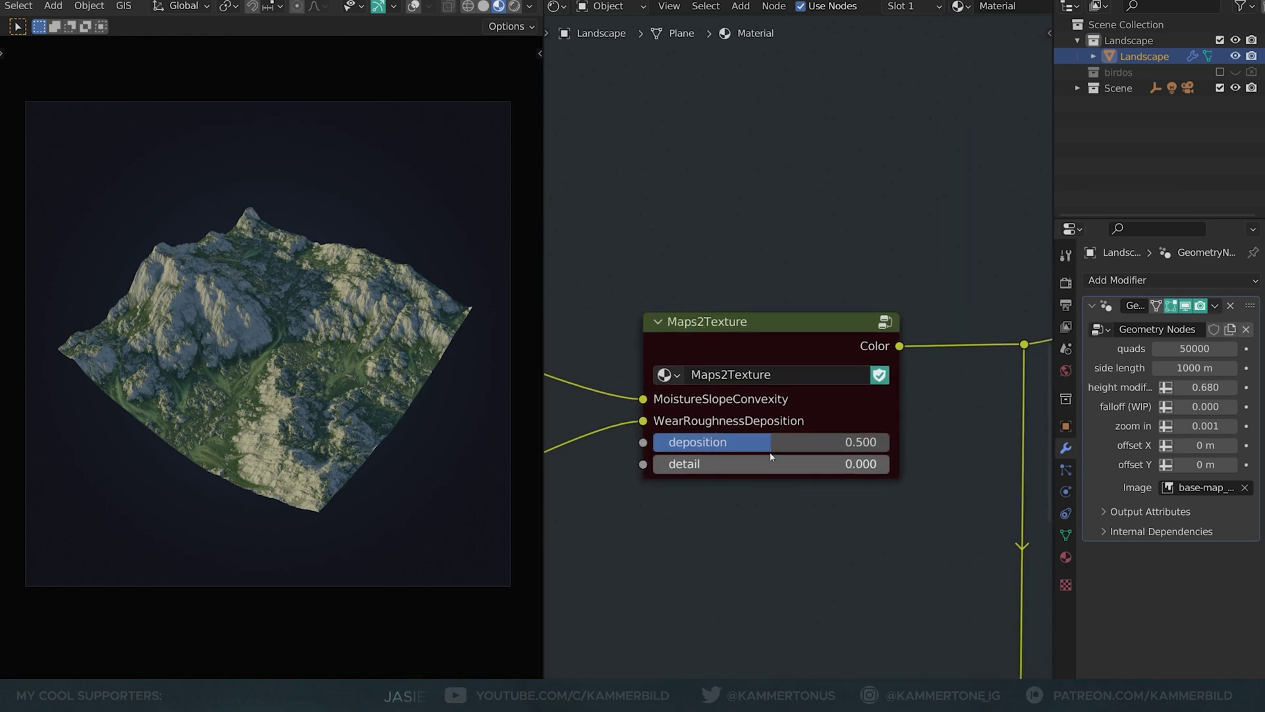
mouse_move(773, 445)
mouse_down()
mouse_move(727, 445)
mouse_move(832, 445)
mouse_move(757, 446)
mouse_move(773, 445)
mouse_up()
mouse_move(659, 464)
mouse_down()
mouse_move(806, 465)
mouse_move(772, 444)
mouse_move(837, 445)
mouse_move(887, 465)
mouse_move(653, 465)
mouse_up()
scroll(153, 408, down, 3)
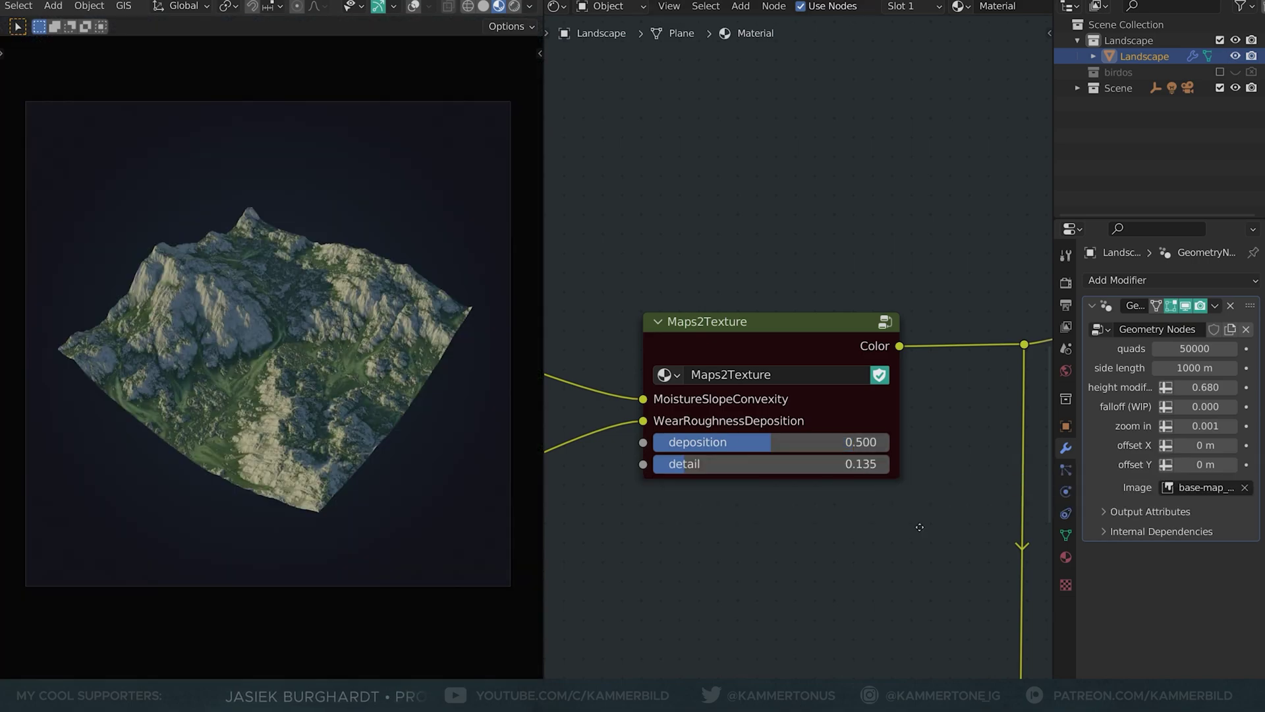
- Set the MaterialSettings node's sediment strength to 0.468 and its sediment color to a bright yellow-green
middle_drag(920, 527, 550, 166)
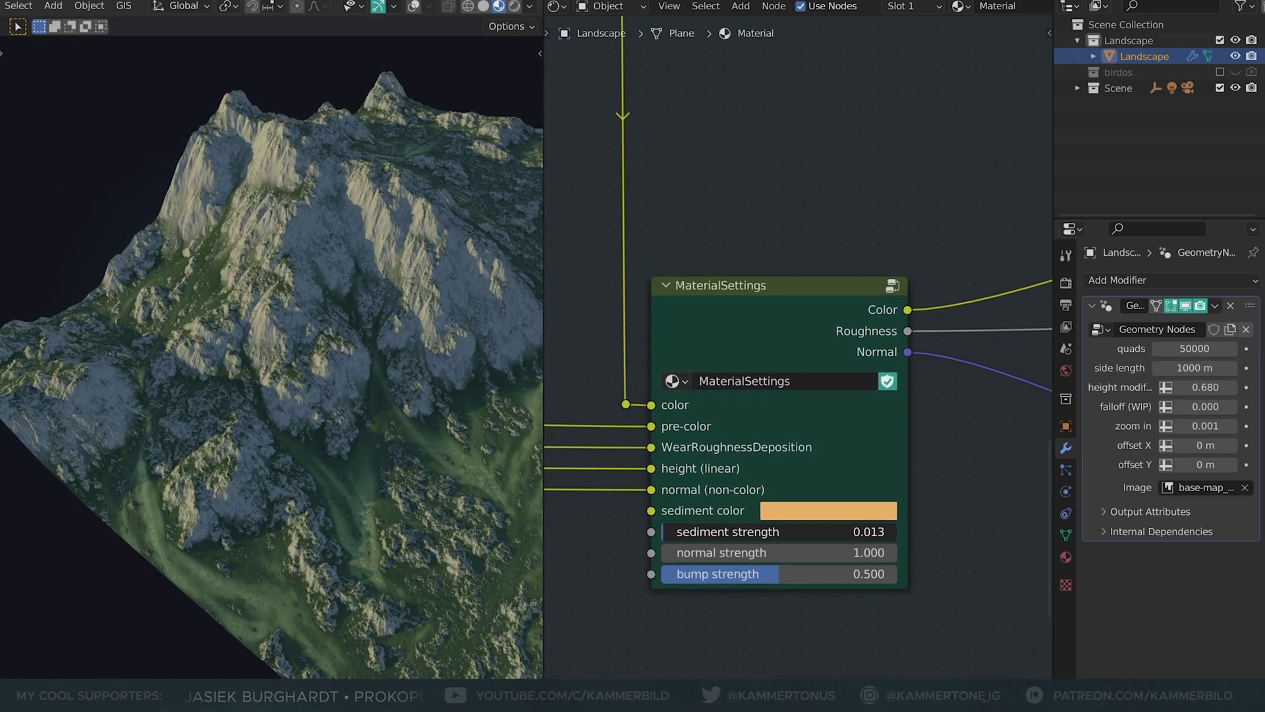
drag(666, 531, 773, 532)
click(795, 513)
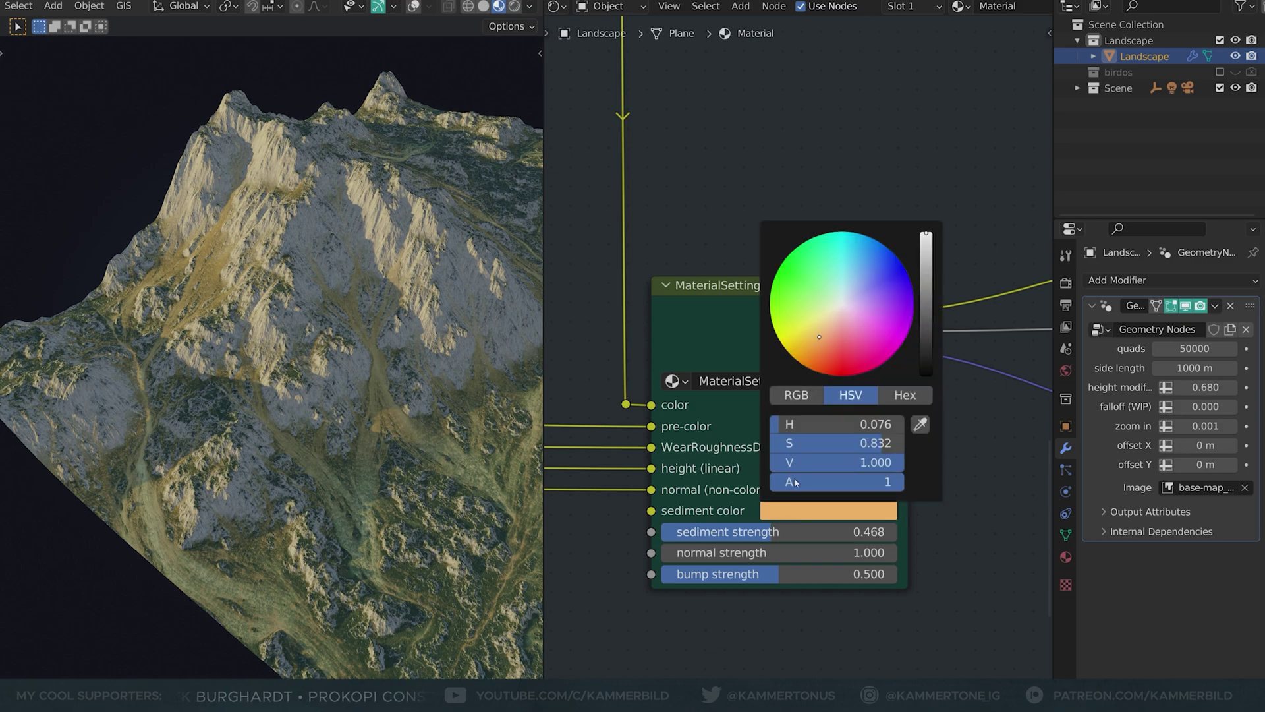
mouse_move(805, 346)
mouse_down()
mouse_move(807, 305)
mouse_move(789, 318)
mouse_up()
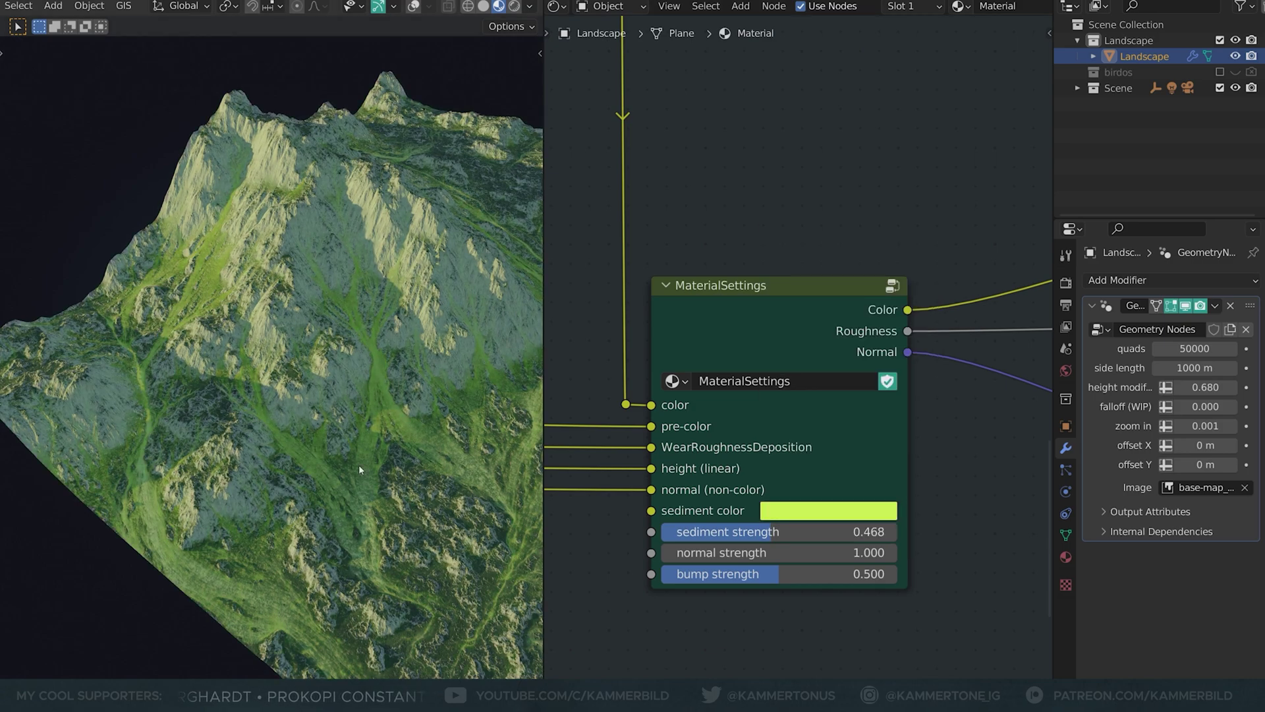
middle_drag(358, 465, 259, 444)
- Lower the sediment strength and try a lower normal strength in the MaterialSettings node
mouse_move(765, 534)
mouse_down()
mouse_move(691, 534)
mouse_move(749, 534)
mouse_up()
drag(749, 553, 686, 553)
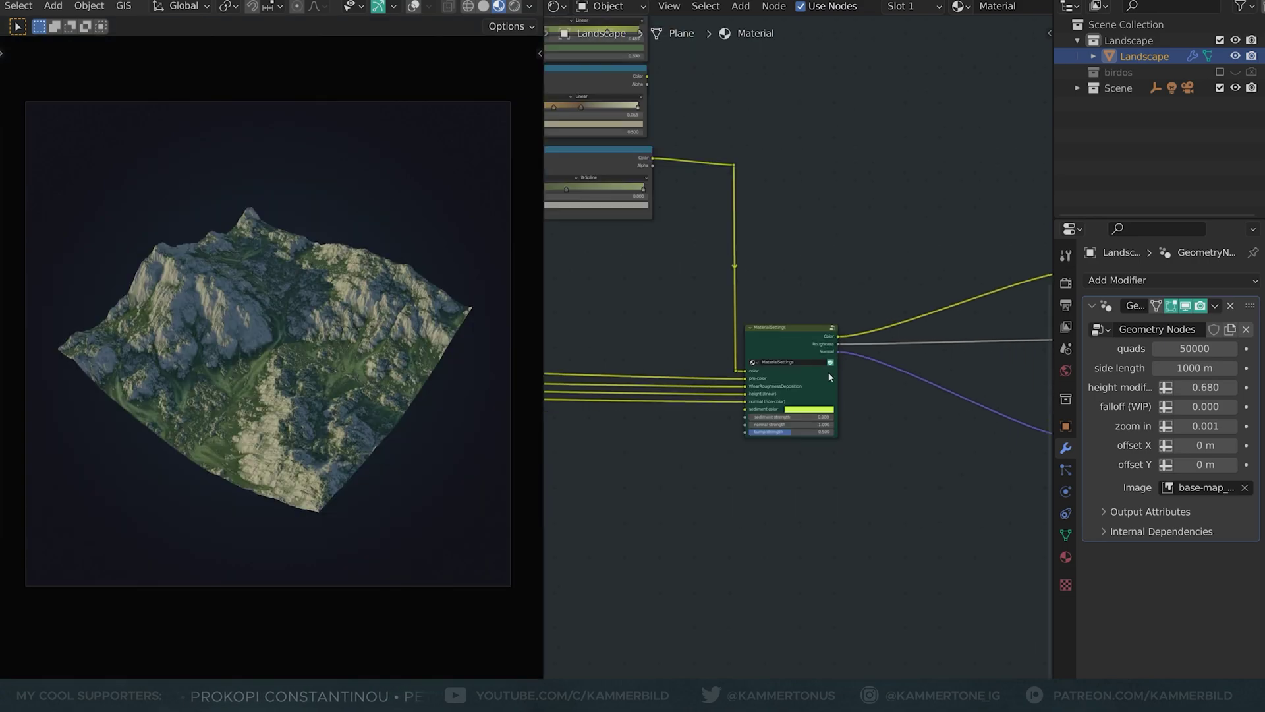
- Find the GeoTextureCoordinate node and examine the terrain's grassy ground texture from close range
scroll(793, 345, down, 3)
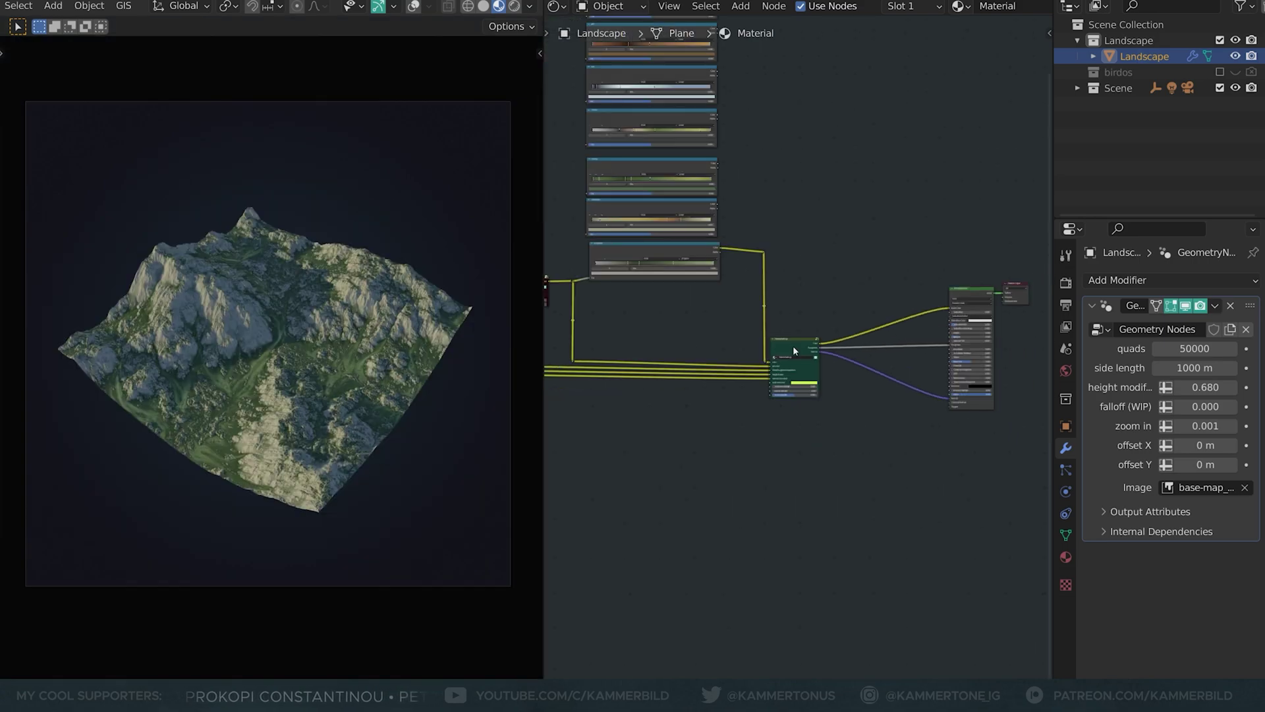
middle_drag(793, 345, 940, 543)
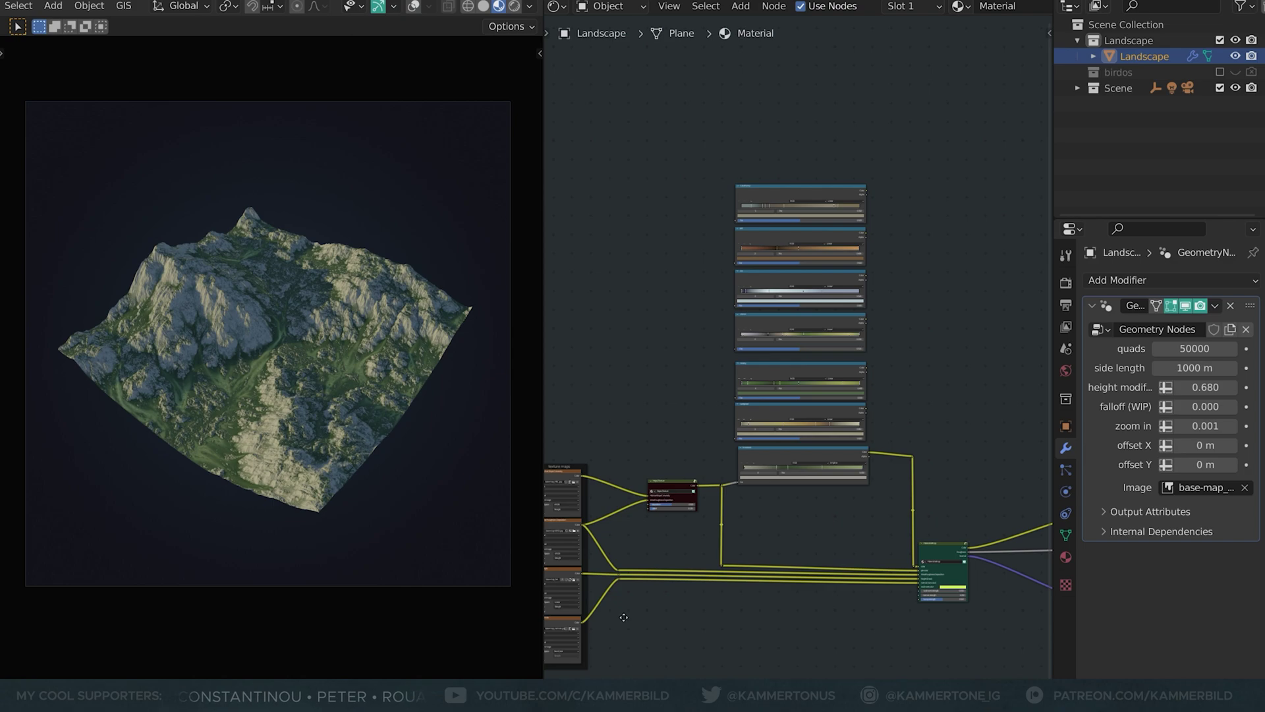
middle_drag(623, 614, 871, 489)
scroll(704, 499, up, 7)
middle_drag(661, 511, 774, 357)
scroll(775, 358, up, 18)
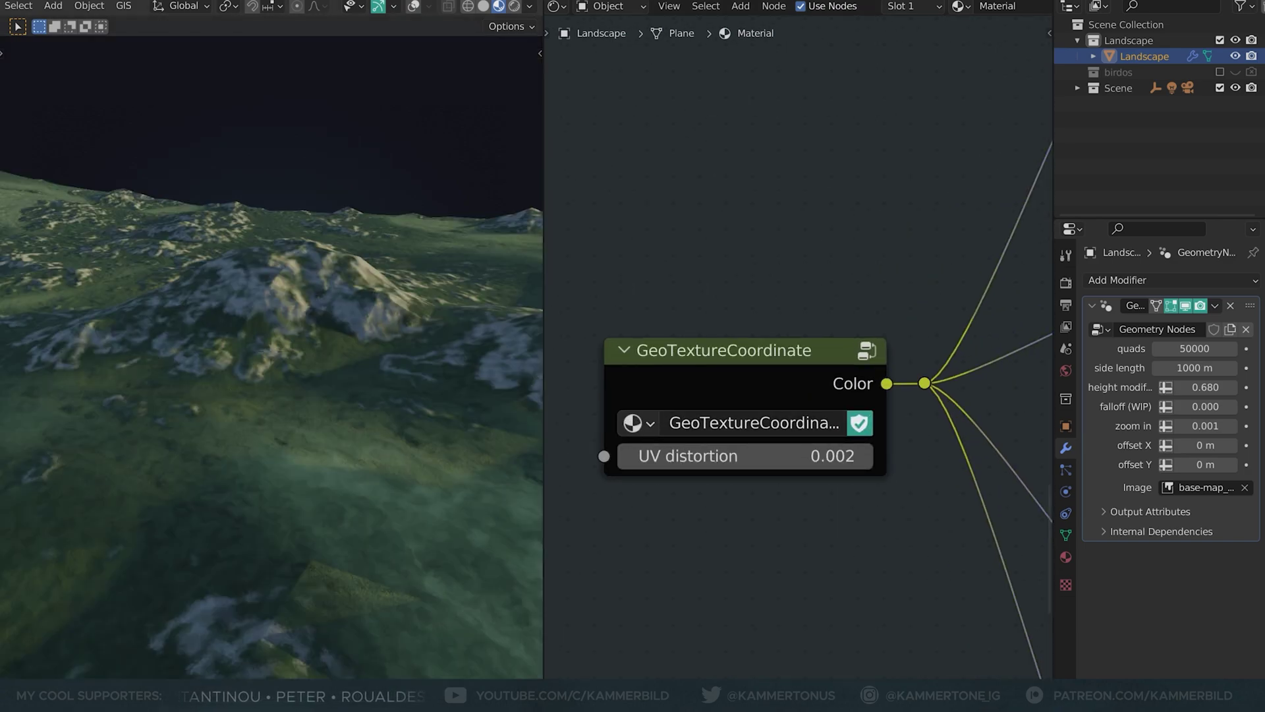
key(w)
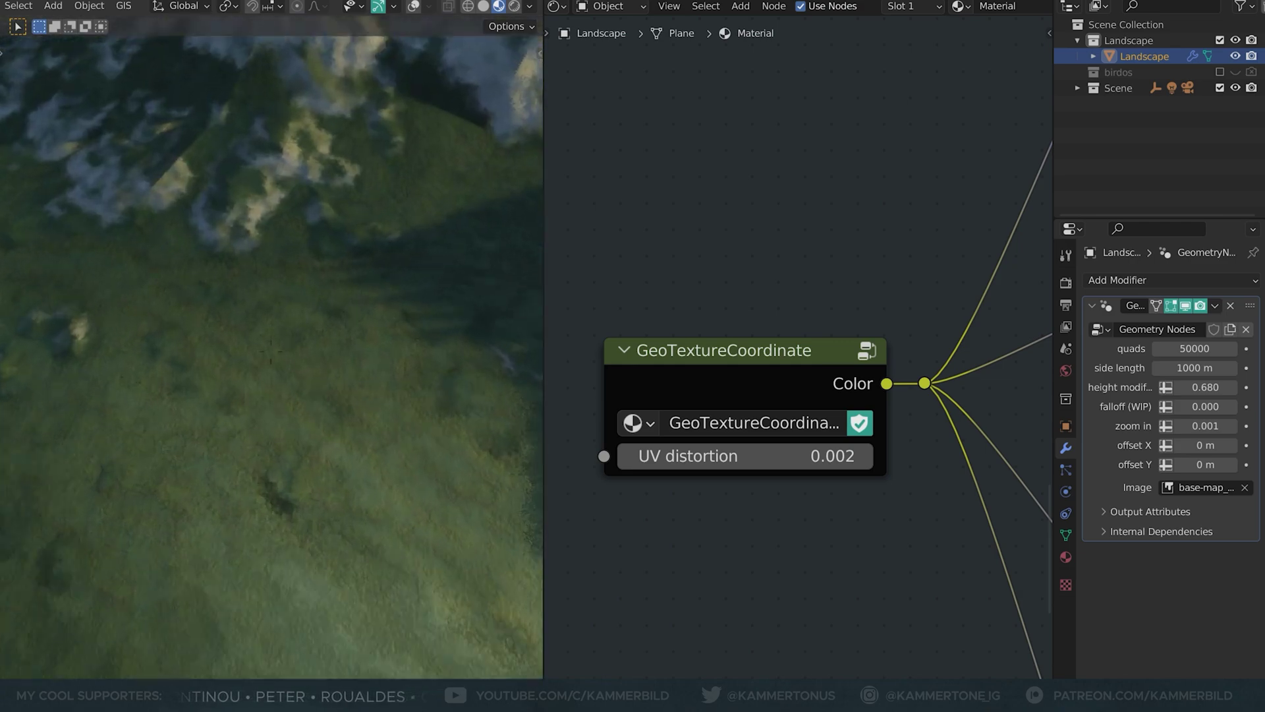
click(323, 435)
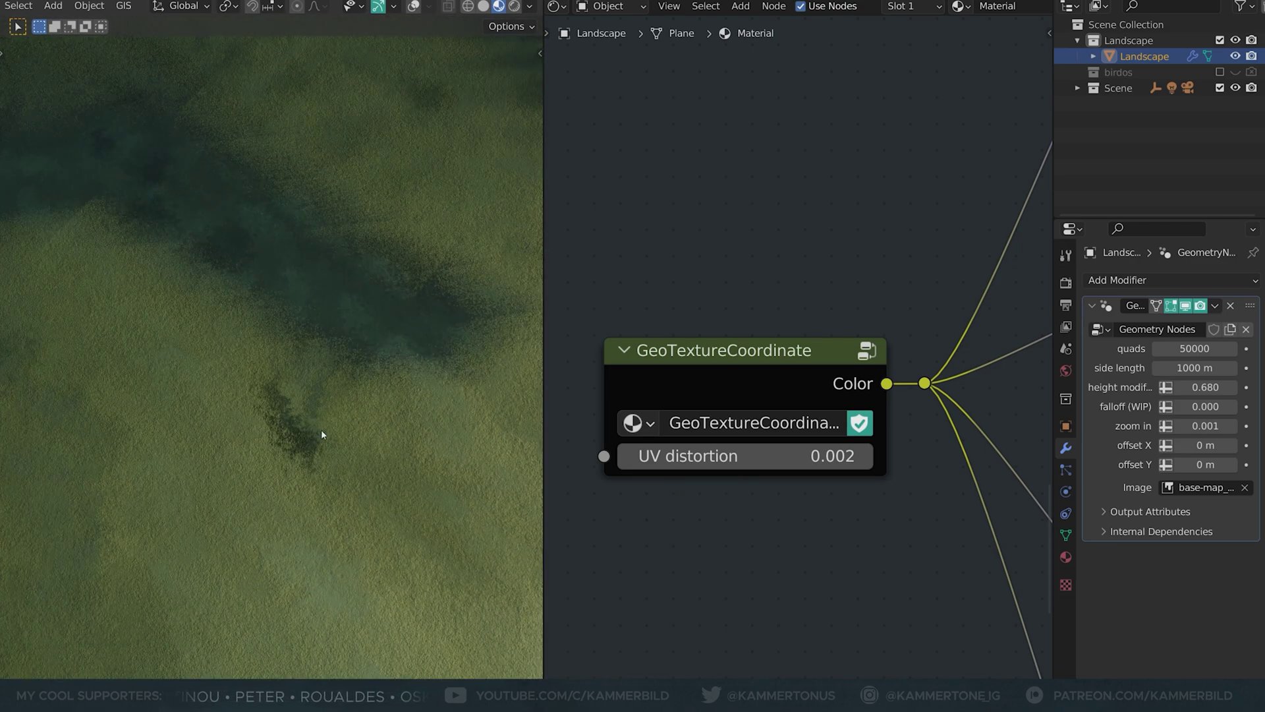
key(shift+grave)
key(s)
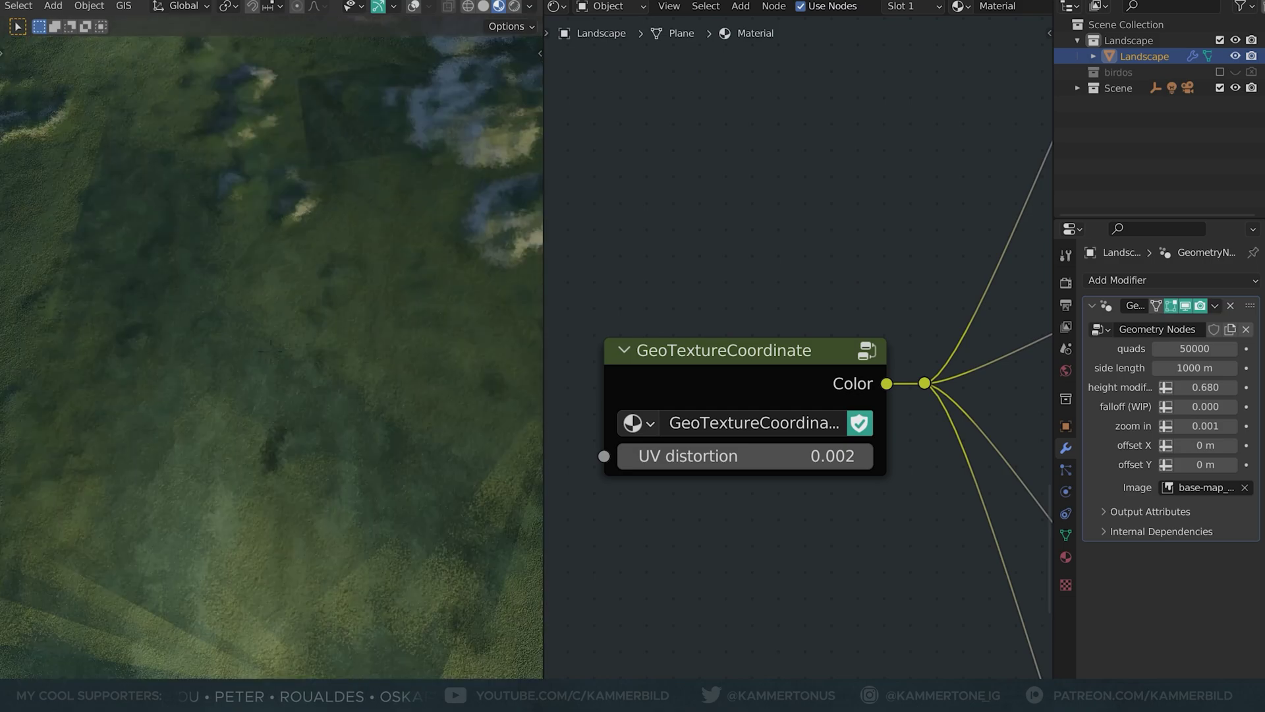
key(w)
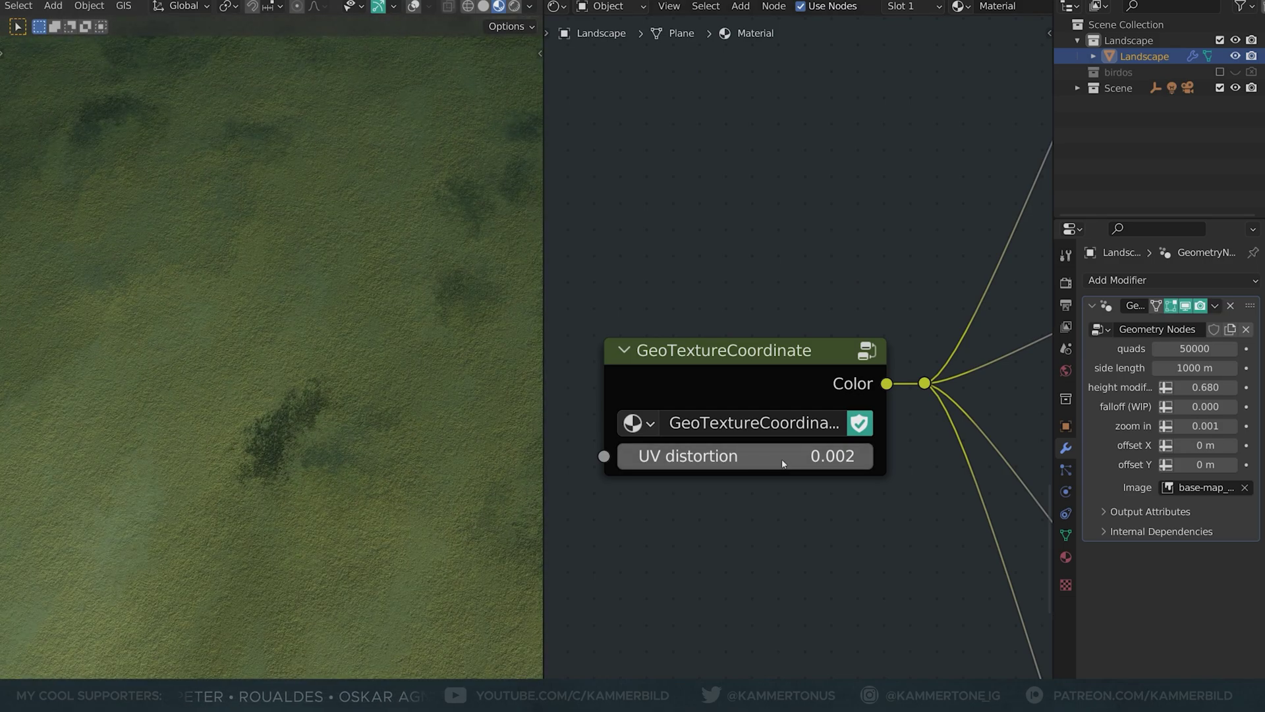
- Try different UV distortion values on the GeoTextureCoordinate node while checking the terrain up close
mouse_move(782, 464)
mouse_down()
mouse_move(725, 463)
mouse_move(785, 456)
mouse_up()
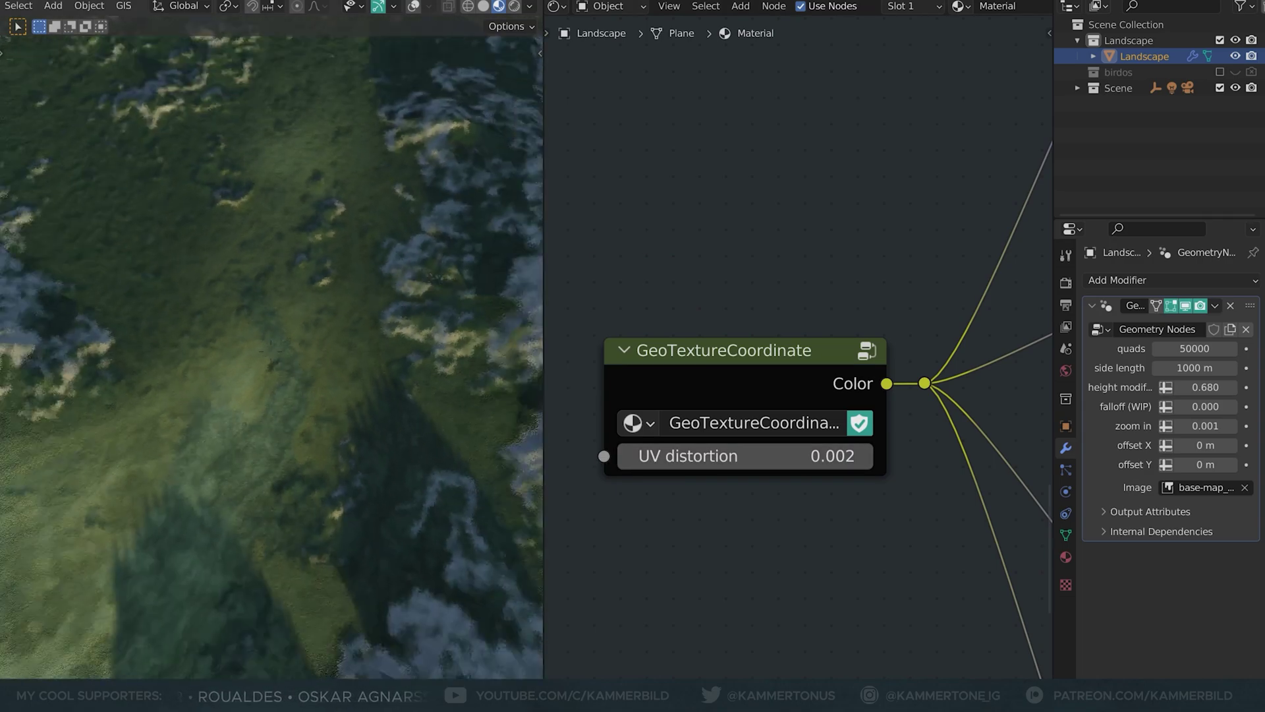
scroll(271, 352, down, 5)
middle_drag(271, 351, 310, 270)
drag(745, 456, 784, 456)
- Take the connected green color ramp out of the node chain and insert the arid ramp in its place
scroll(850, 208, down, 5)
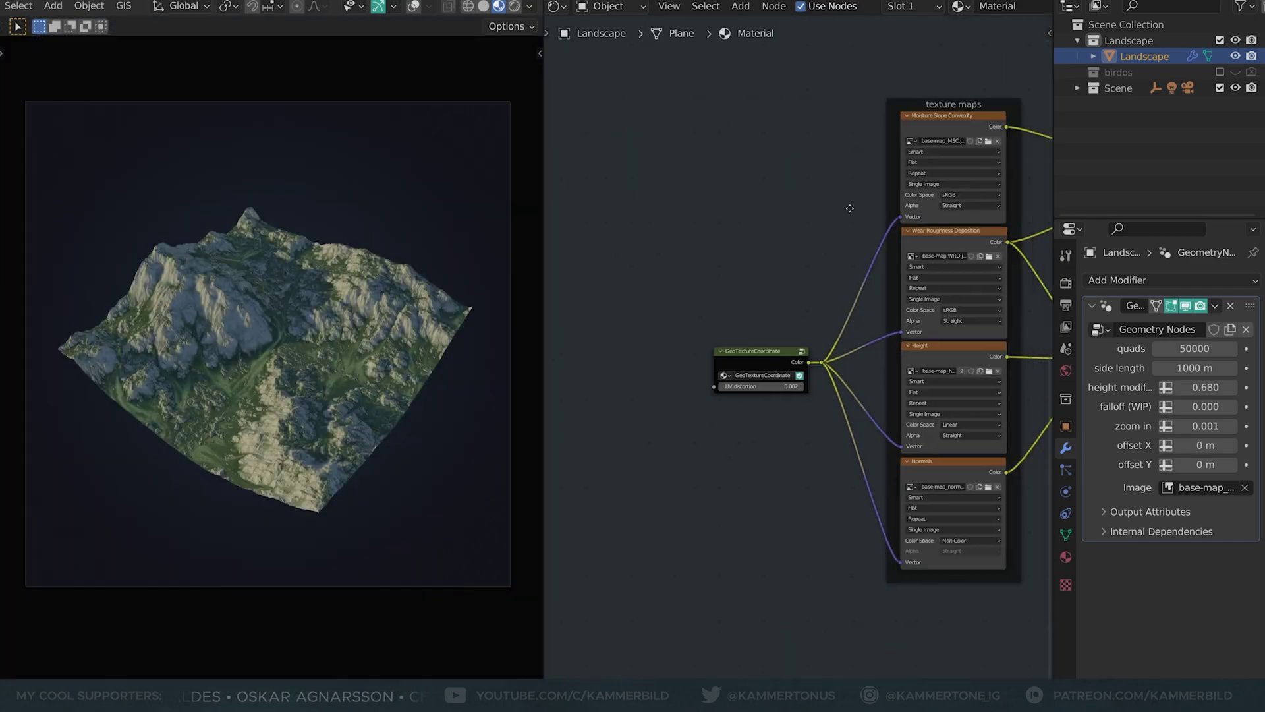
middle_drag(850, 208, 604, 542)
scroll(706, 500, down, 4)
middle_drag(706, 501, 706, 664)
scroll(910, 469, down, 2)
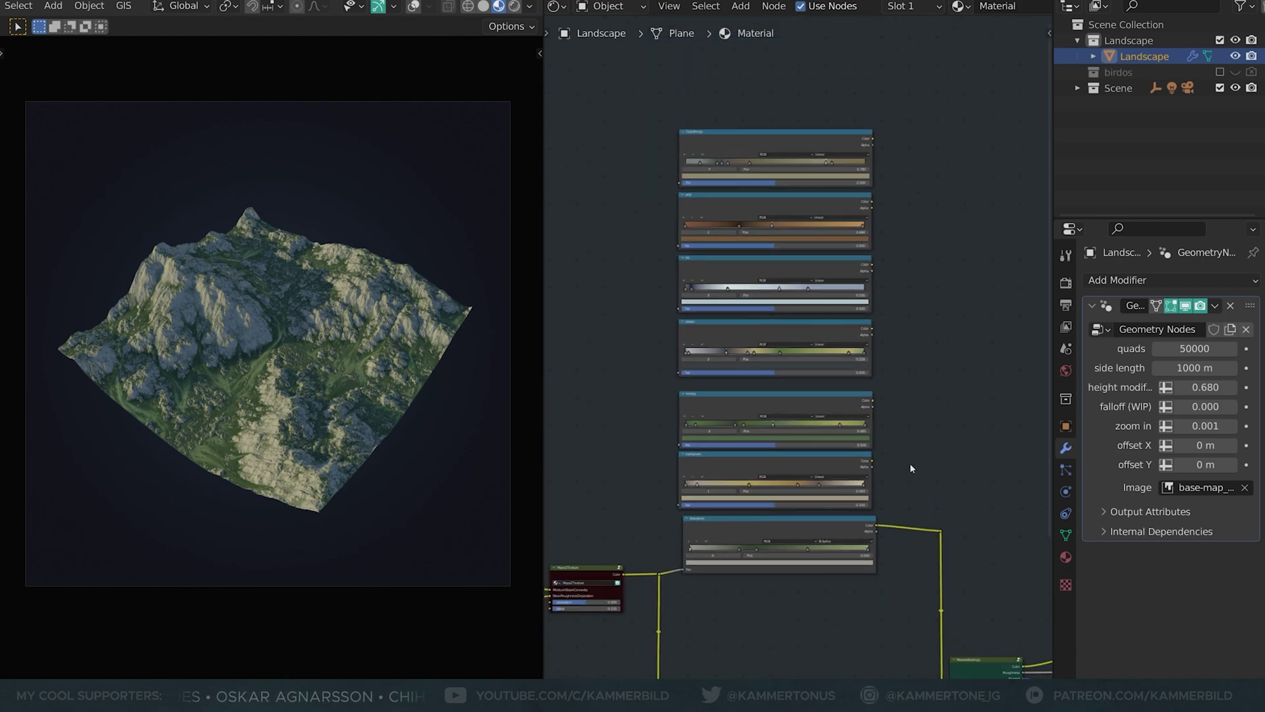
middle_drag(911, 468, 865, 440)
drag(706, 495, 921, 272)
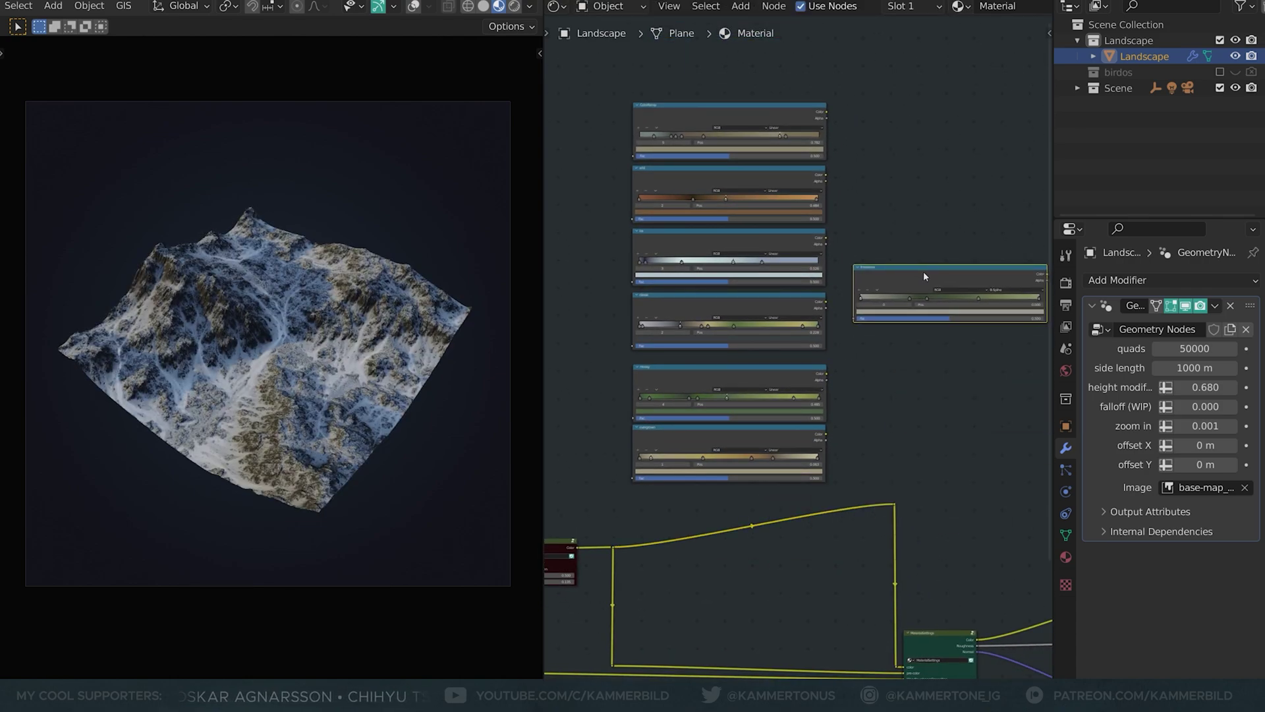
drag(737, 170, 748, 524)
scroll(373, 374, up, 5)
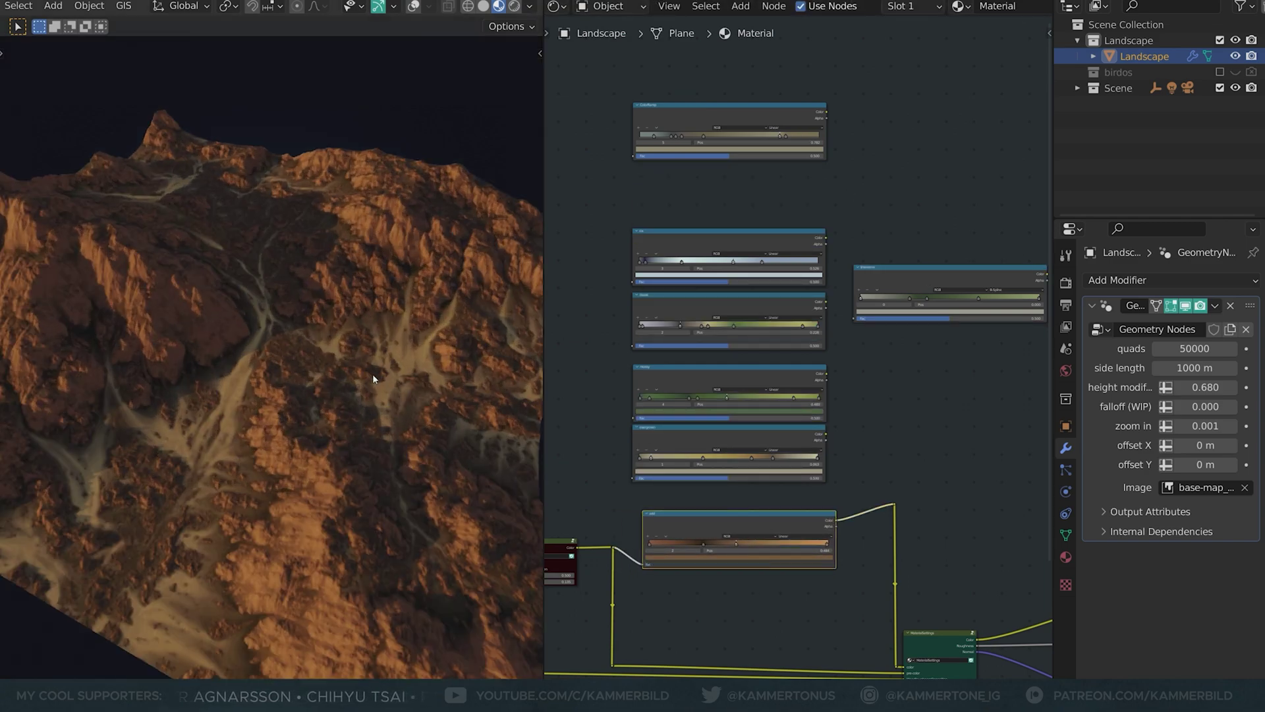
- Set the Maps2Texture node's deposition to 1.000 and change the MaterialSettings node's sediment color to a light orange
middle_drag(714, 533, 1005, 373)
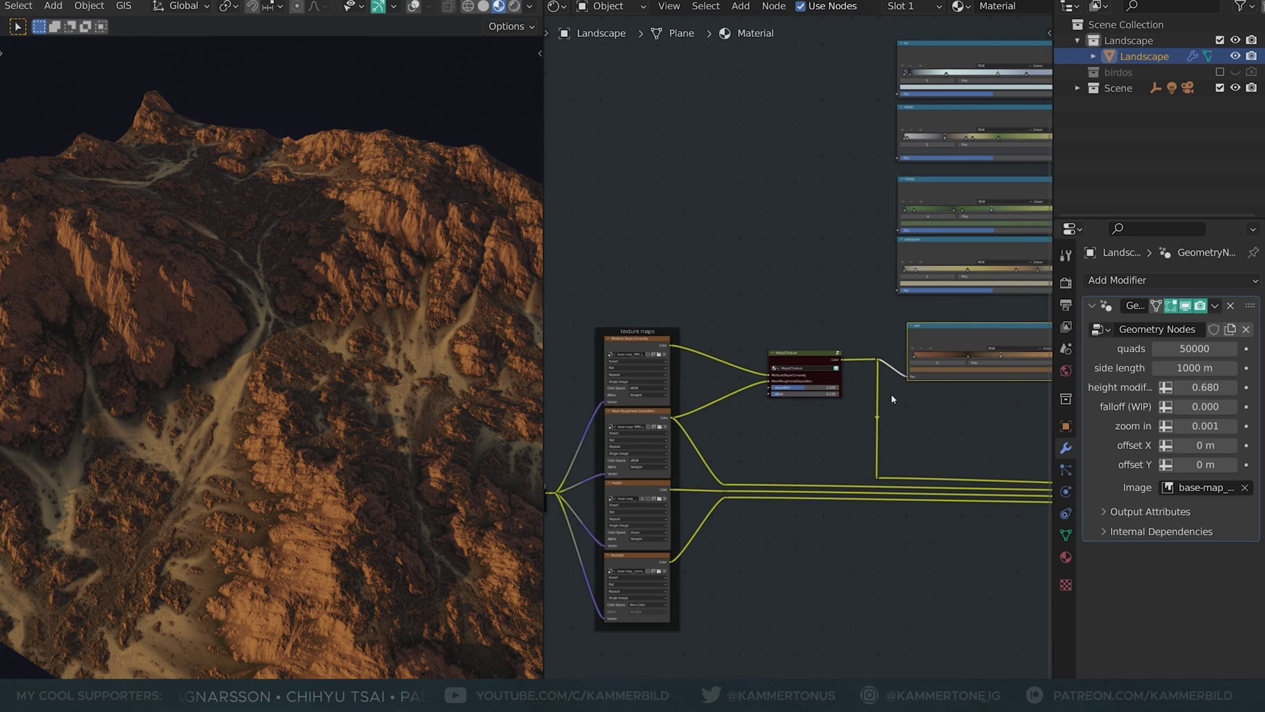
scroll(807, 410, up, 3)
drag(811, 418, 875, 418)
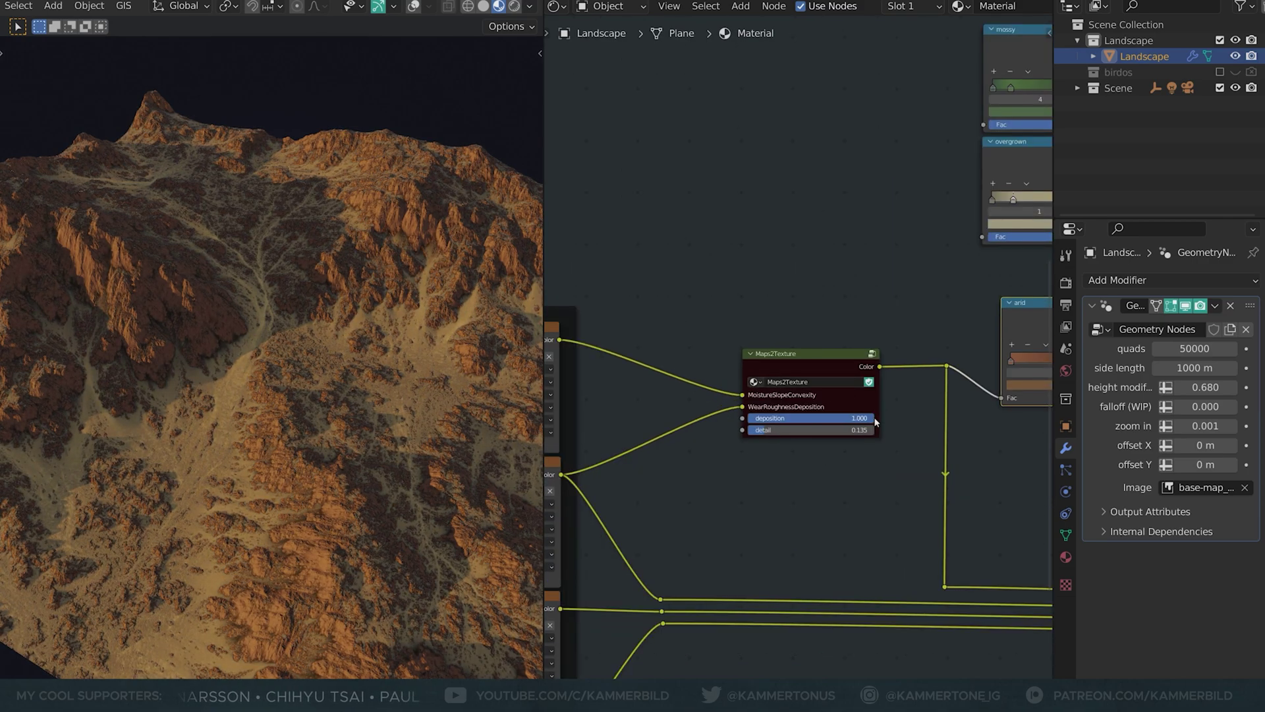
middle_drag(768, 337, 492, 226)
click(794, 536)
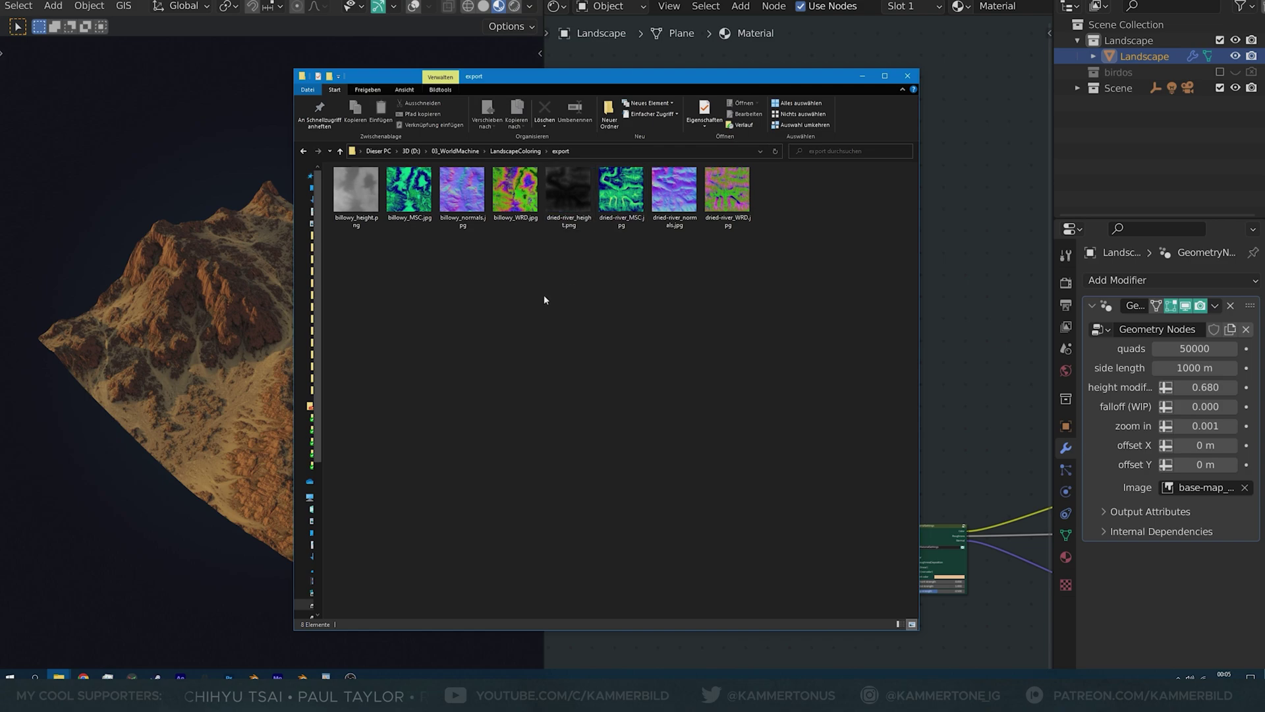
- Switch to File Explorer and review the billowy and dried-river map images in the LandscapeColoring export folder
drag(341, 315, 814, 188)
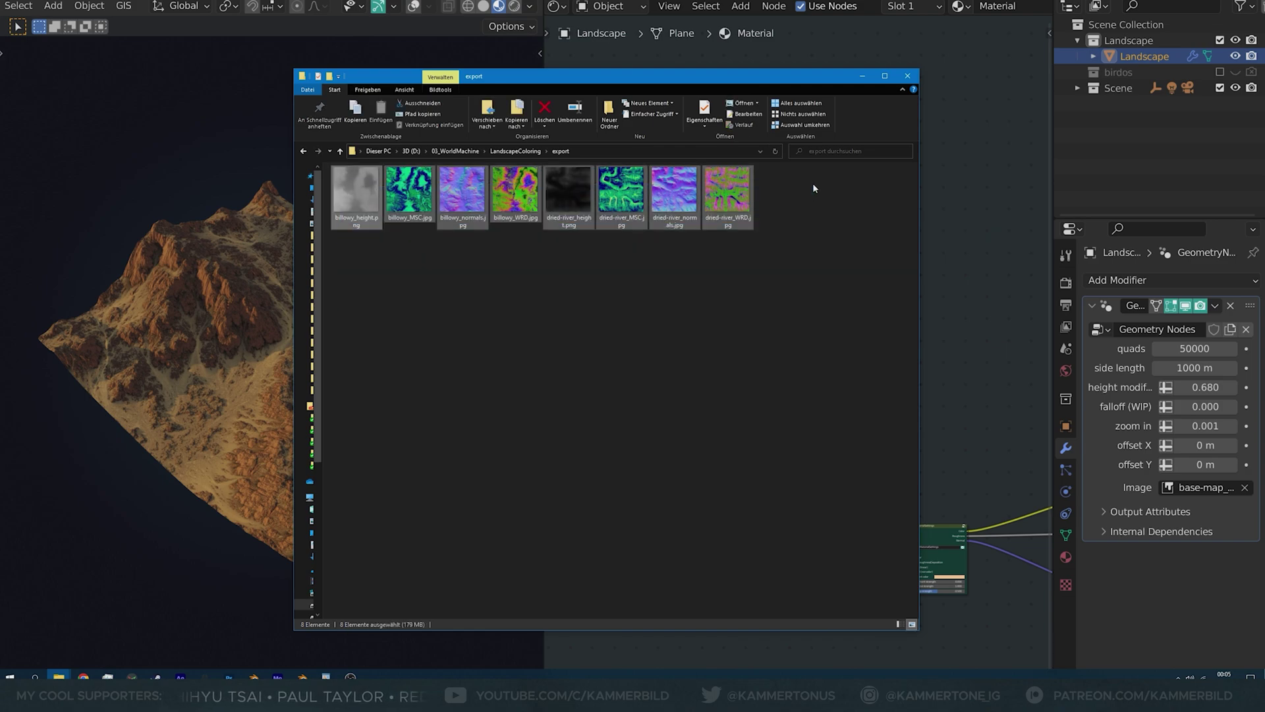
click(737, 284)
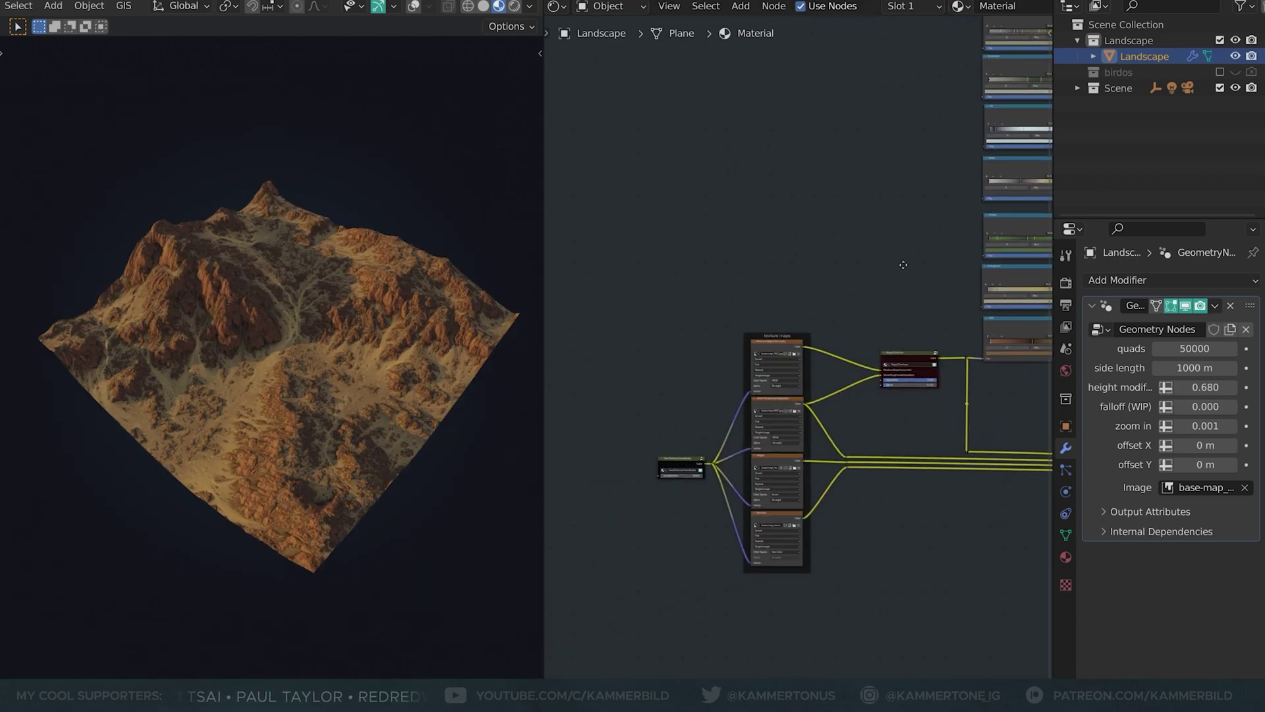
- Load terraces_MSC.jpg into the Moisture Slope Convexity texture node and terraces_WRD.jpg into the Wear Roughness Deposition node
middle_drag(894, 271, 909, 168)
scroll(872, 280, up, 4)
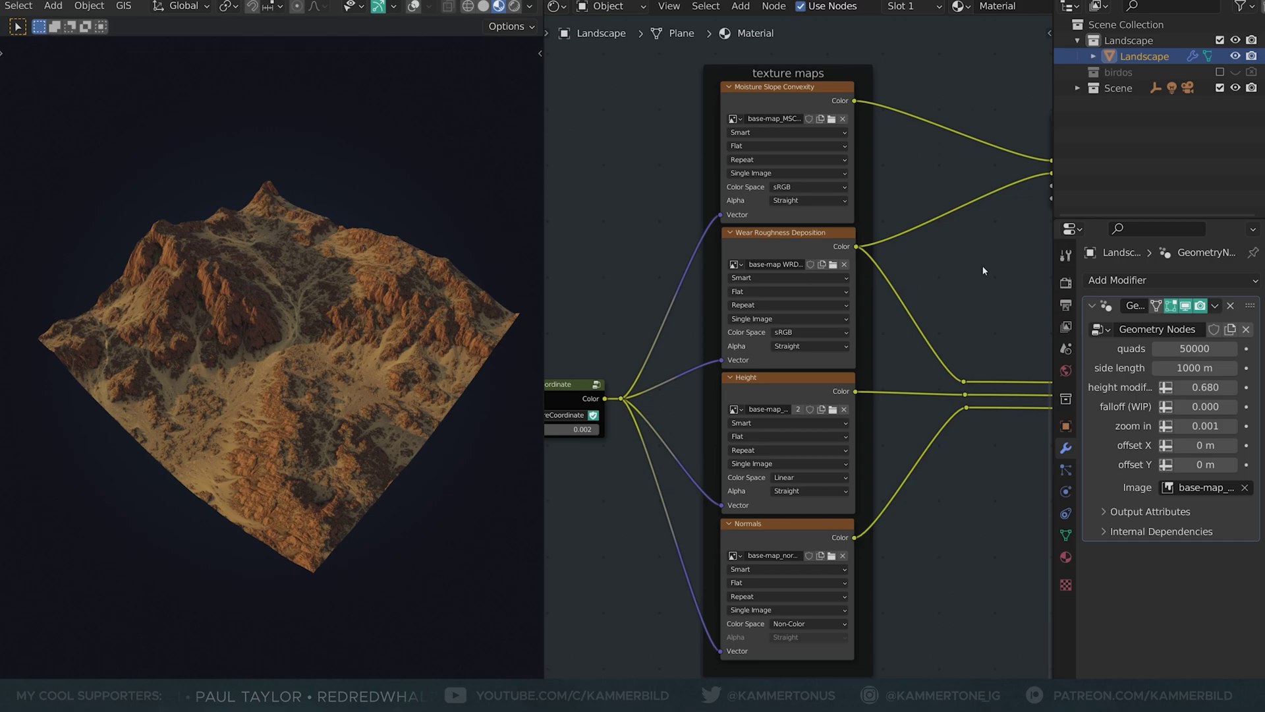
click(833, 119)
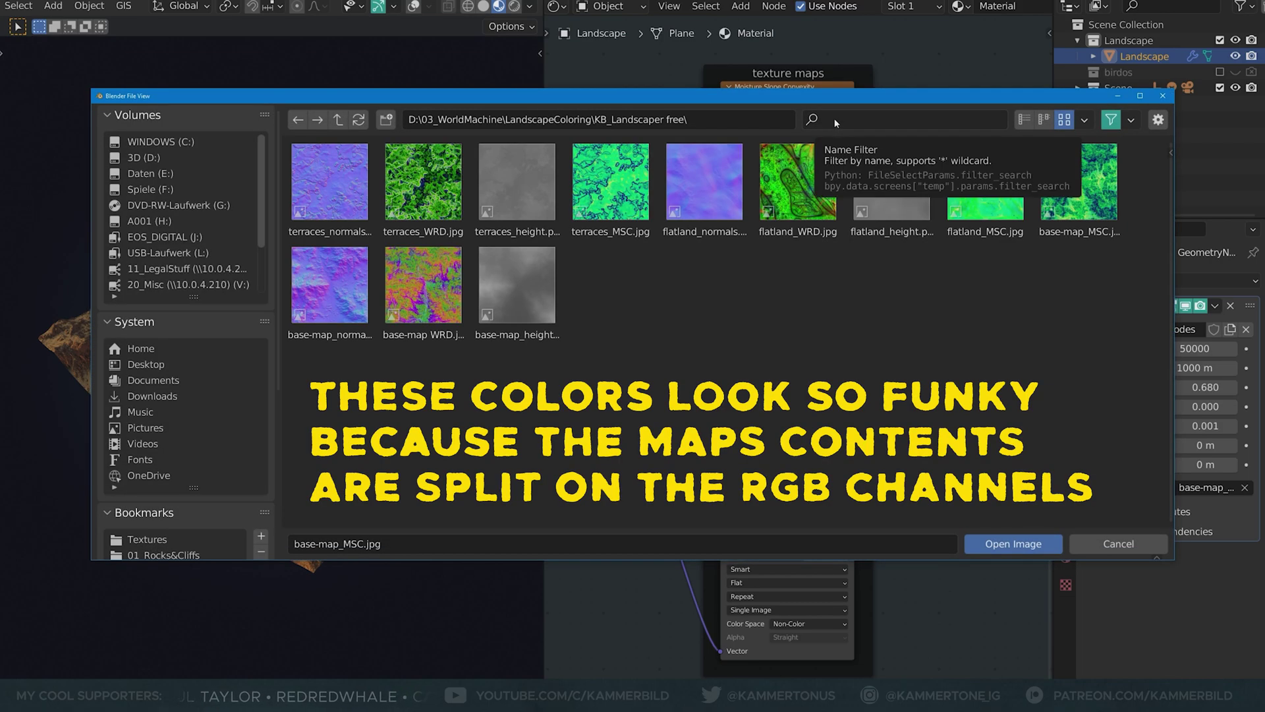
key(Escape)
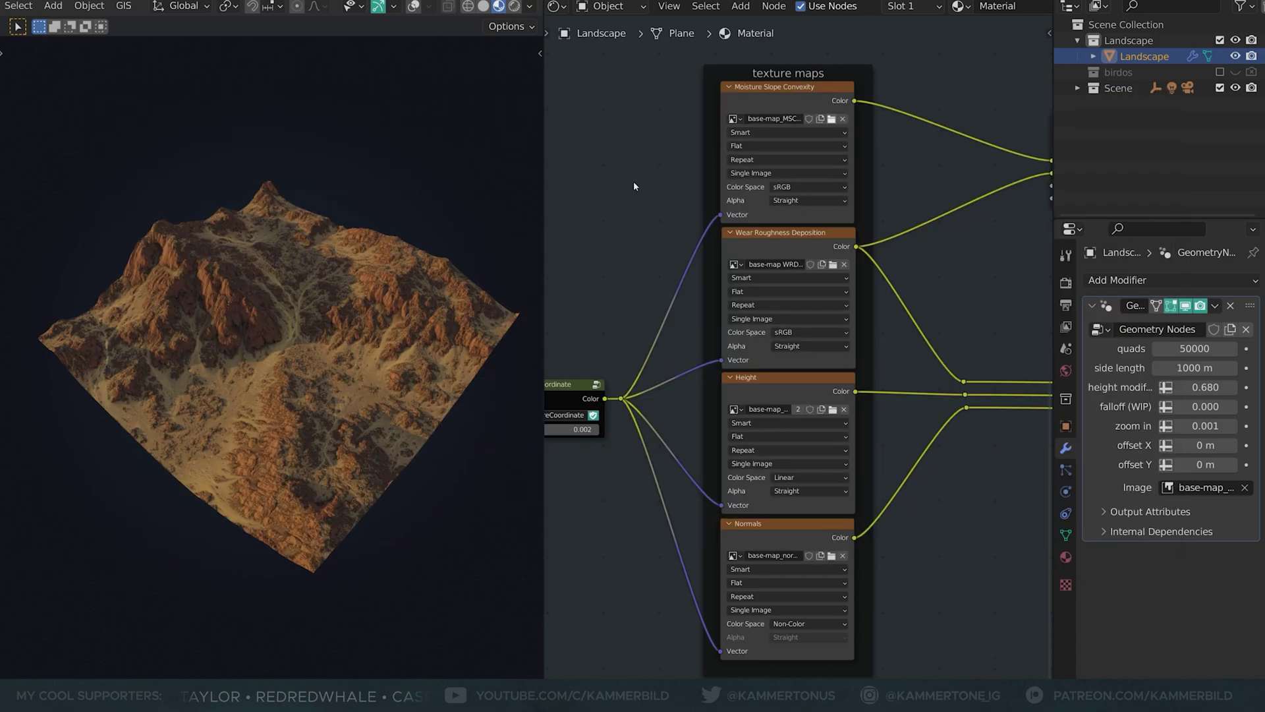
click(832, 264)
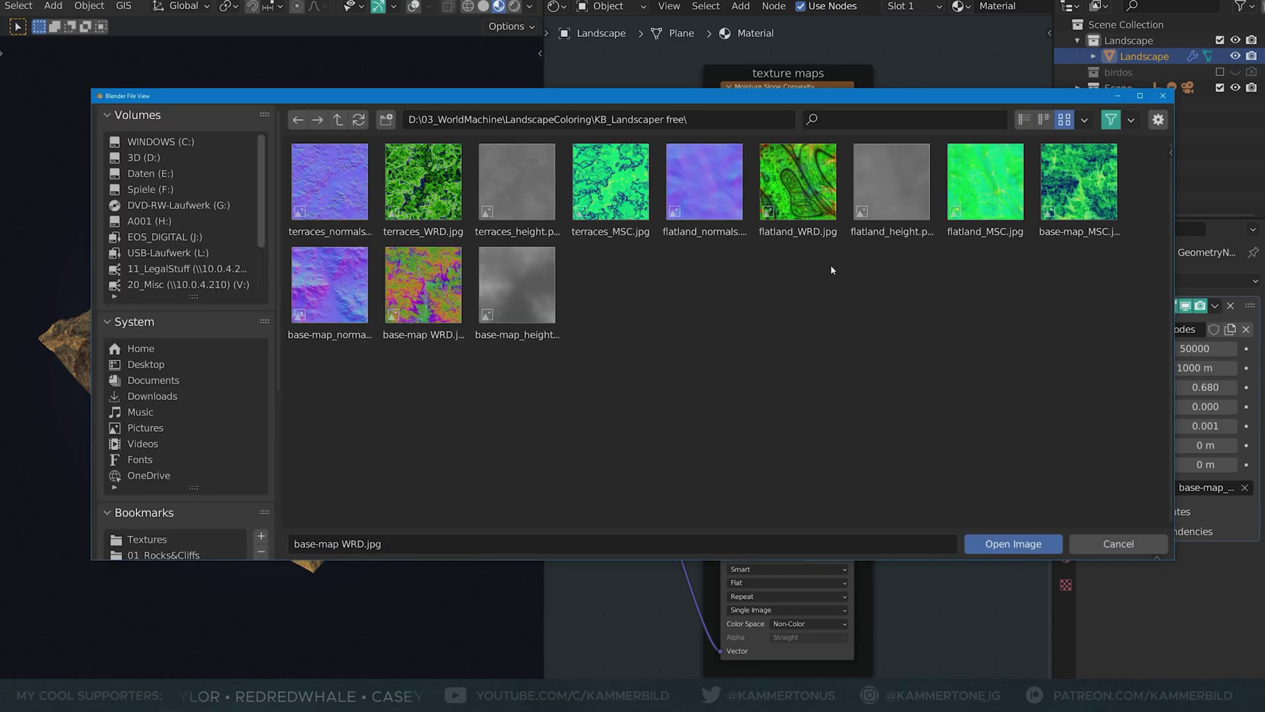
double_click(439, 174)
- Load the terraces height map into the Height texture node and the terraces normals map into the Normals node
click(833, 409)
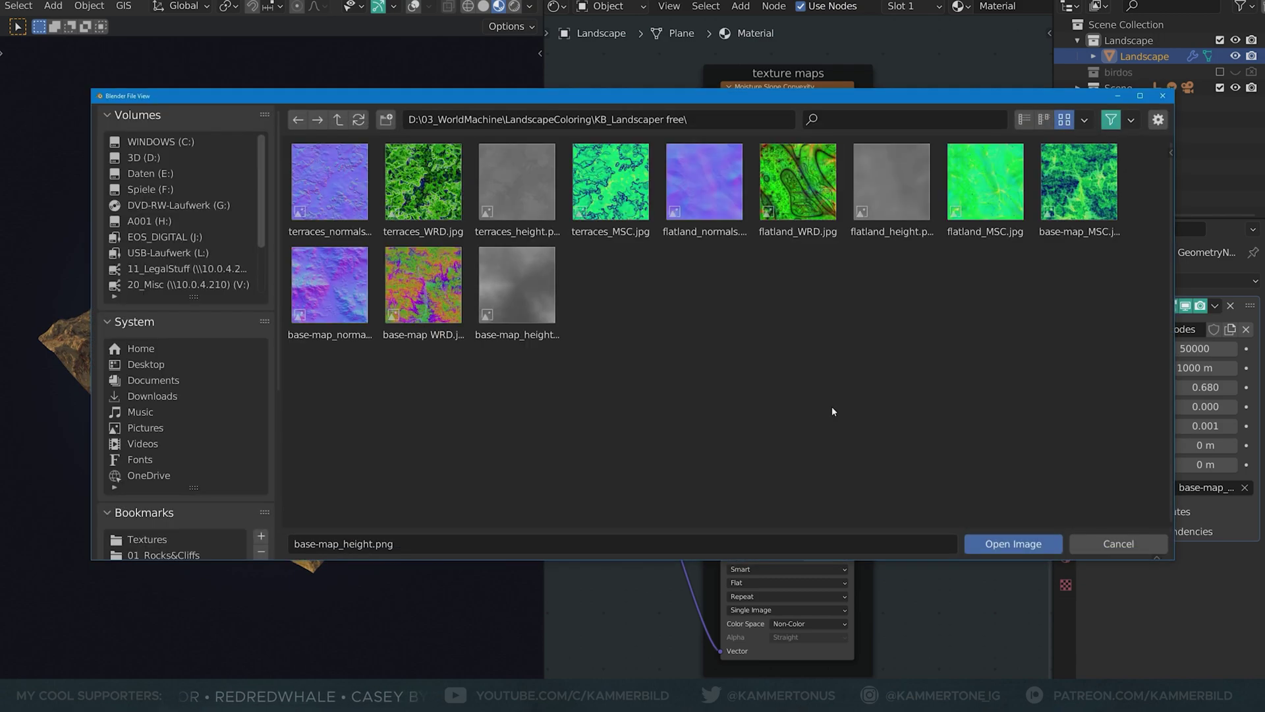
double_click(538, 189)
click(832, 556)
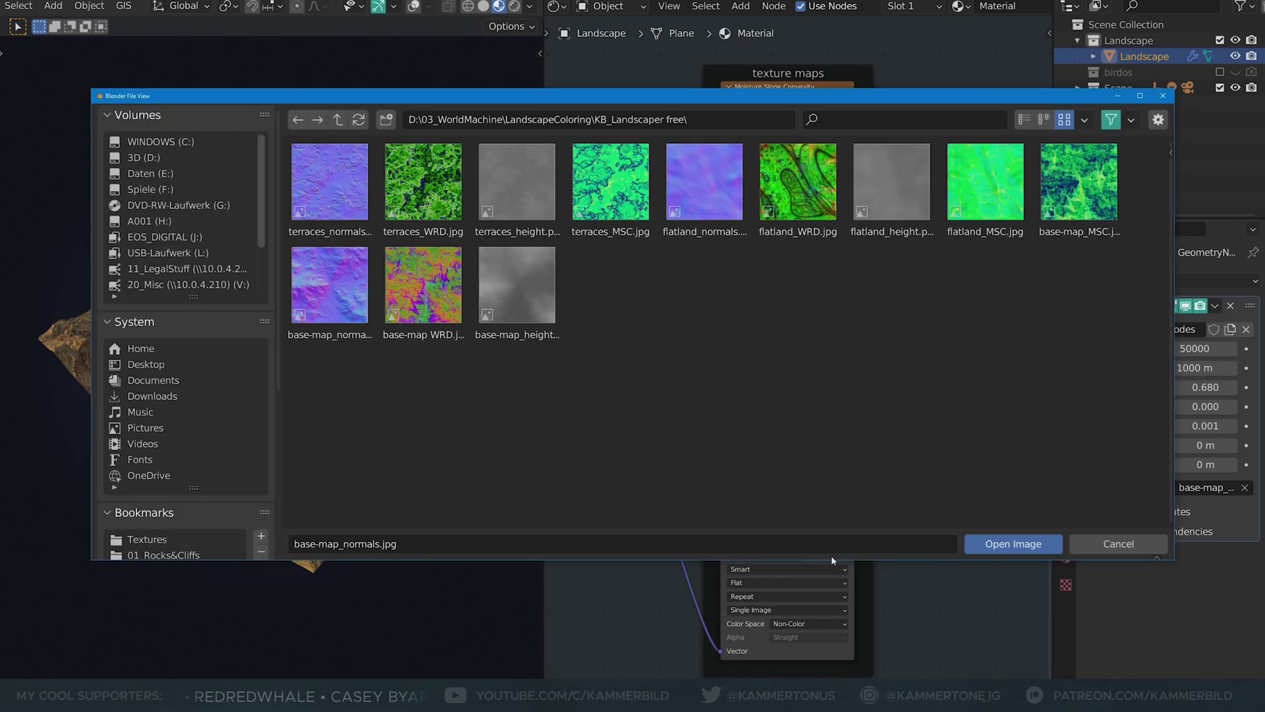
double_click(348, 194)
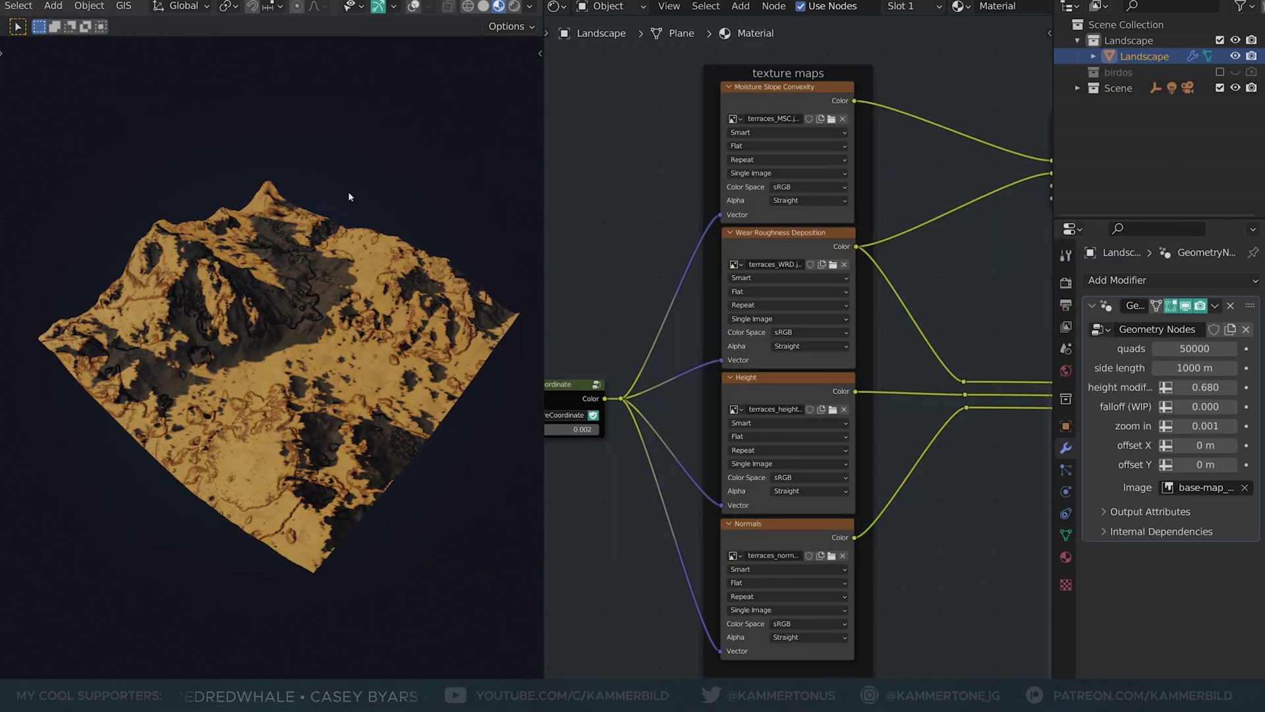
- Set the color space to Non-Color for the Normals texture and to Linear for the Height texture
click(795, 624)
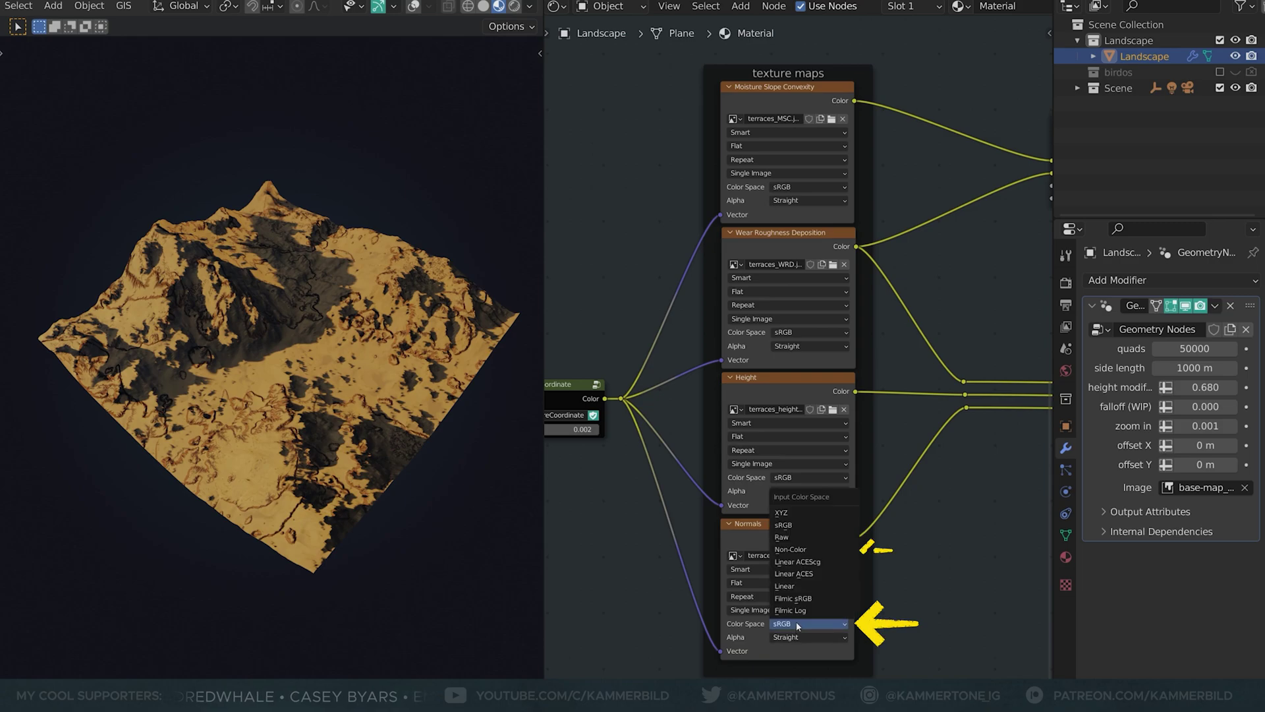
click(796, 549)
click(779, 478)
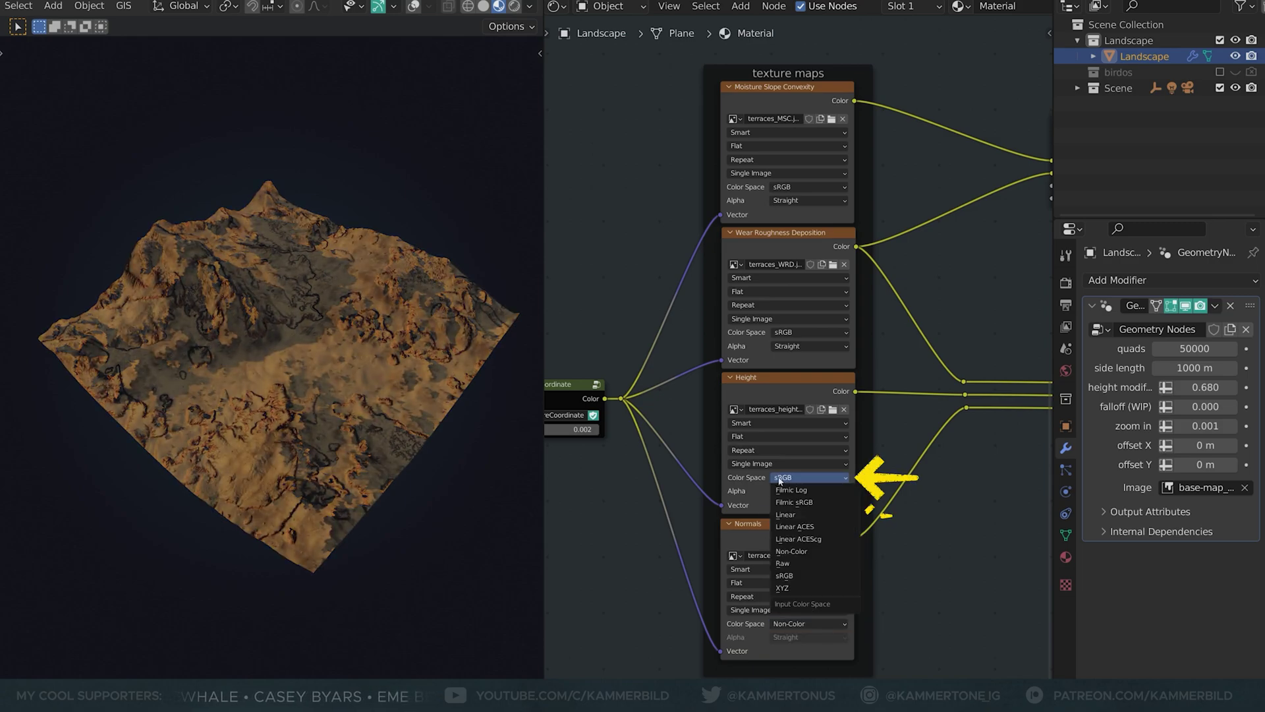
click(815, 516)
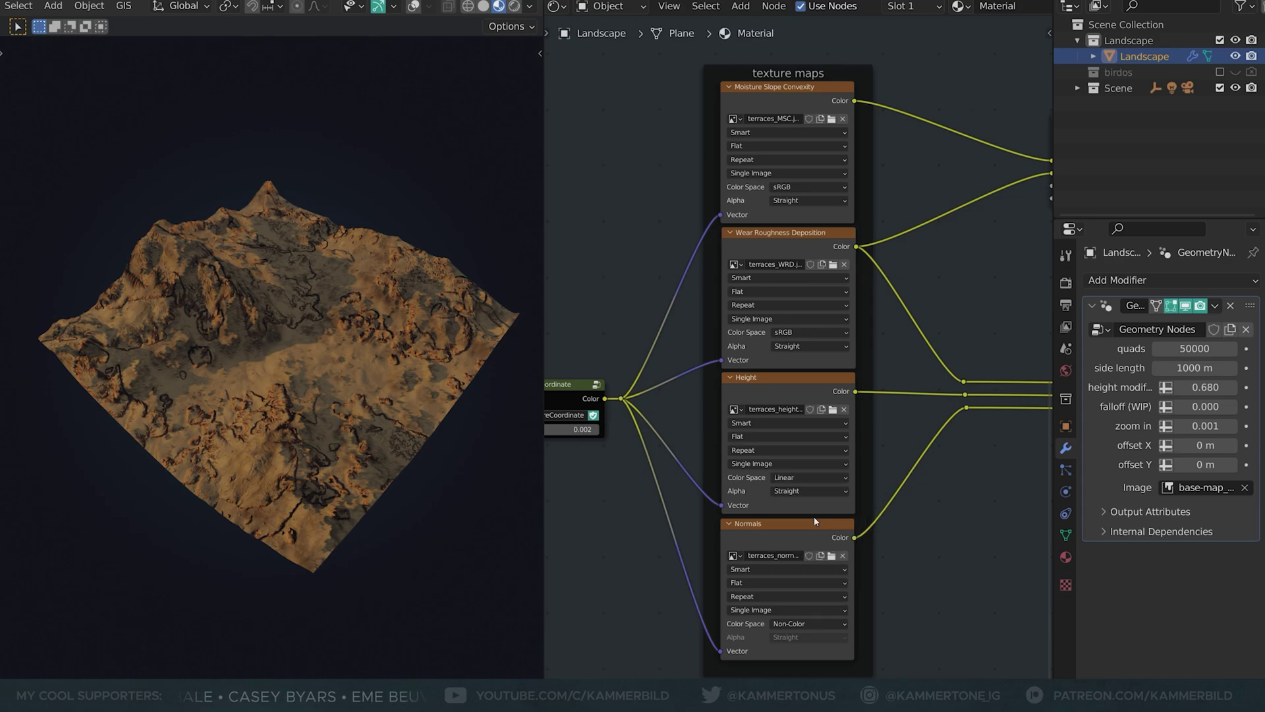
- Show the geometry node tree beside the shader nodes to inspect the Height Map node, and restore the full shader node view
drag(548, 3, 548, 215)
drag(548, 214, 549, 317)
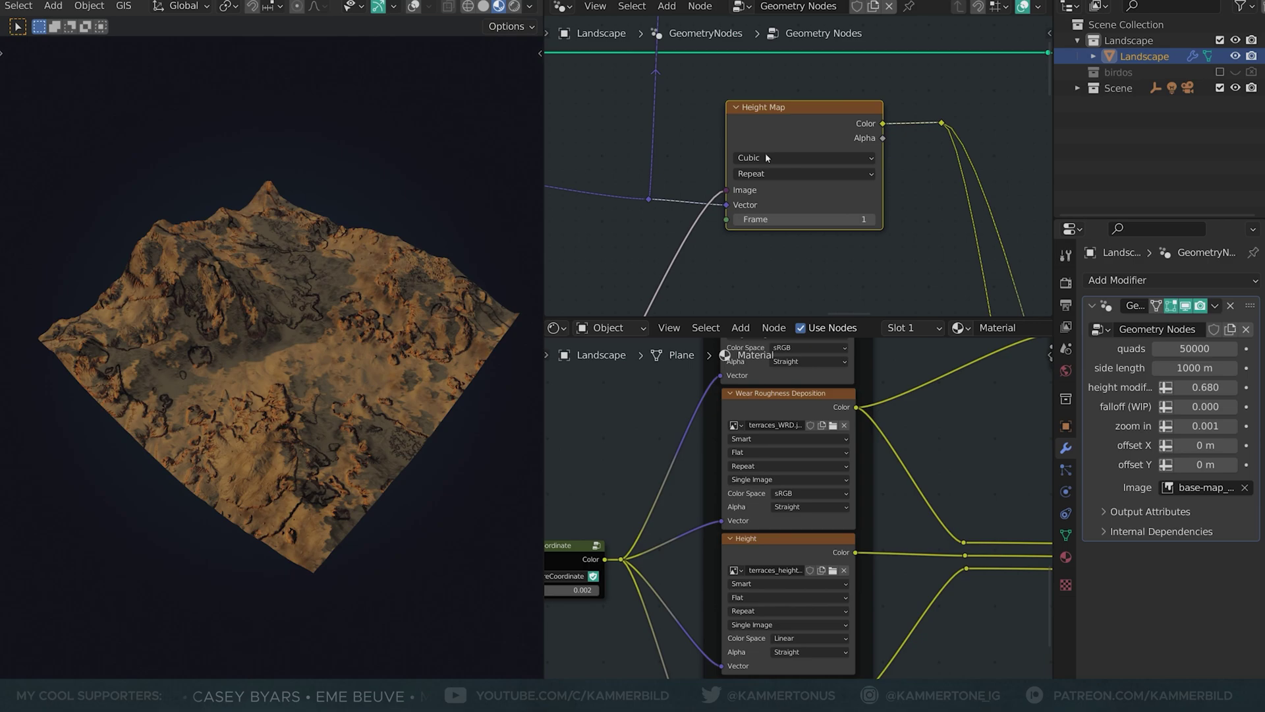
click(666, 134)
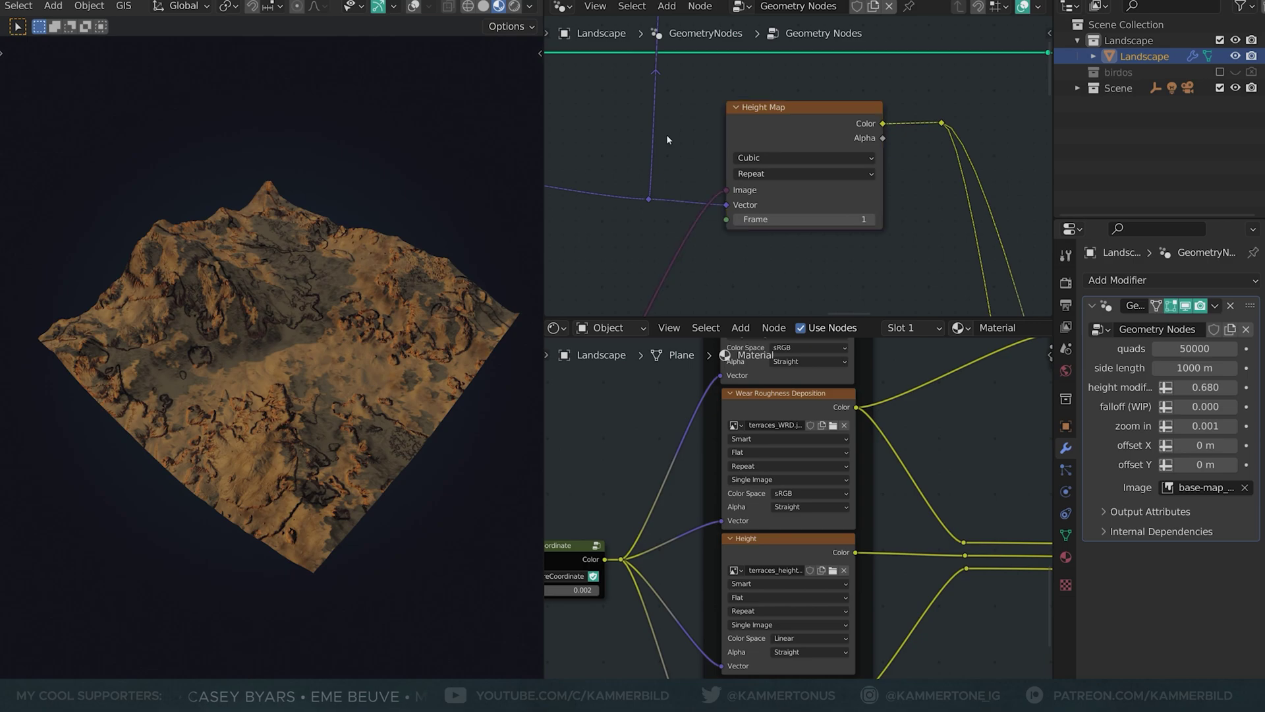
drag(780, 106, 783, 99)
drag(1050, 324, 1043, 238)
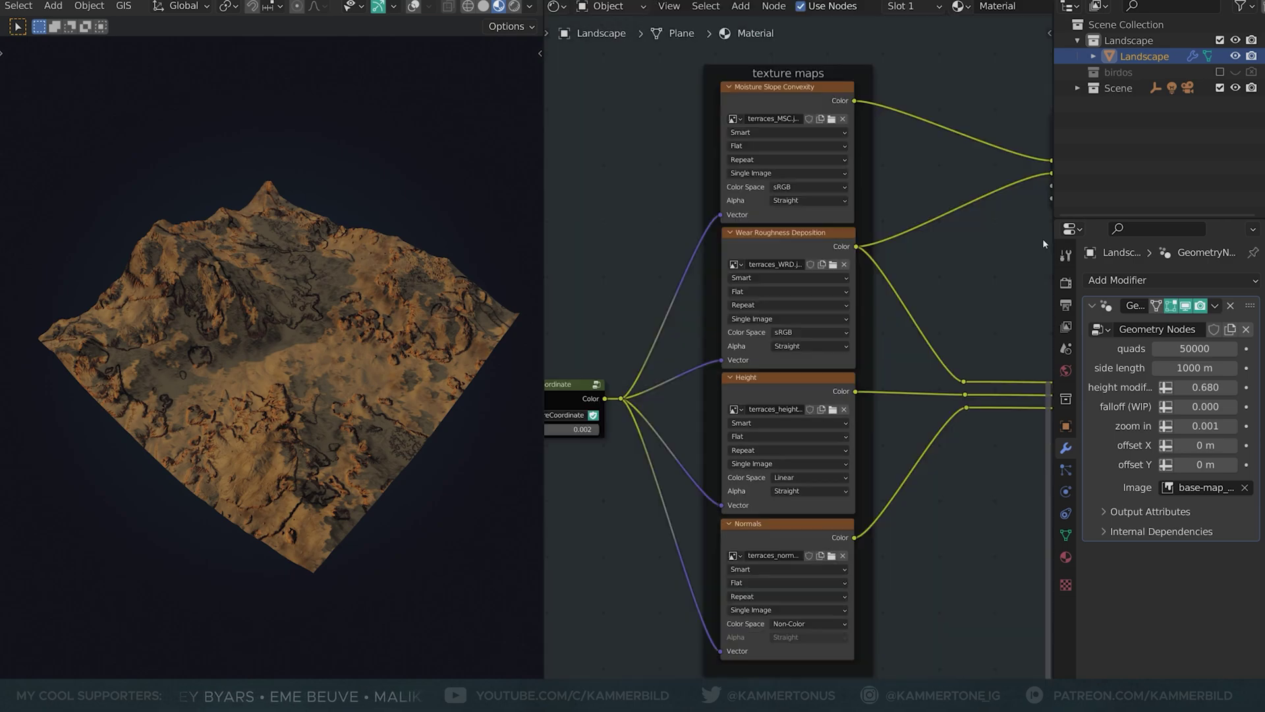
- Assign terraces_height.png as the Image of the landscape's Geometry Nodes modifier
scroll(817, 425, down, 2)
click(797, 385)
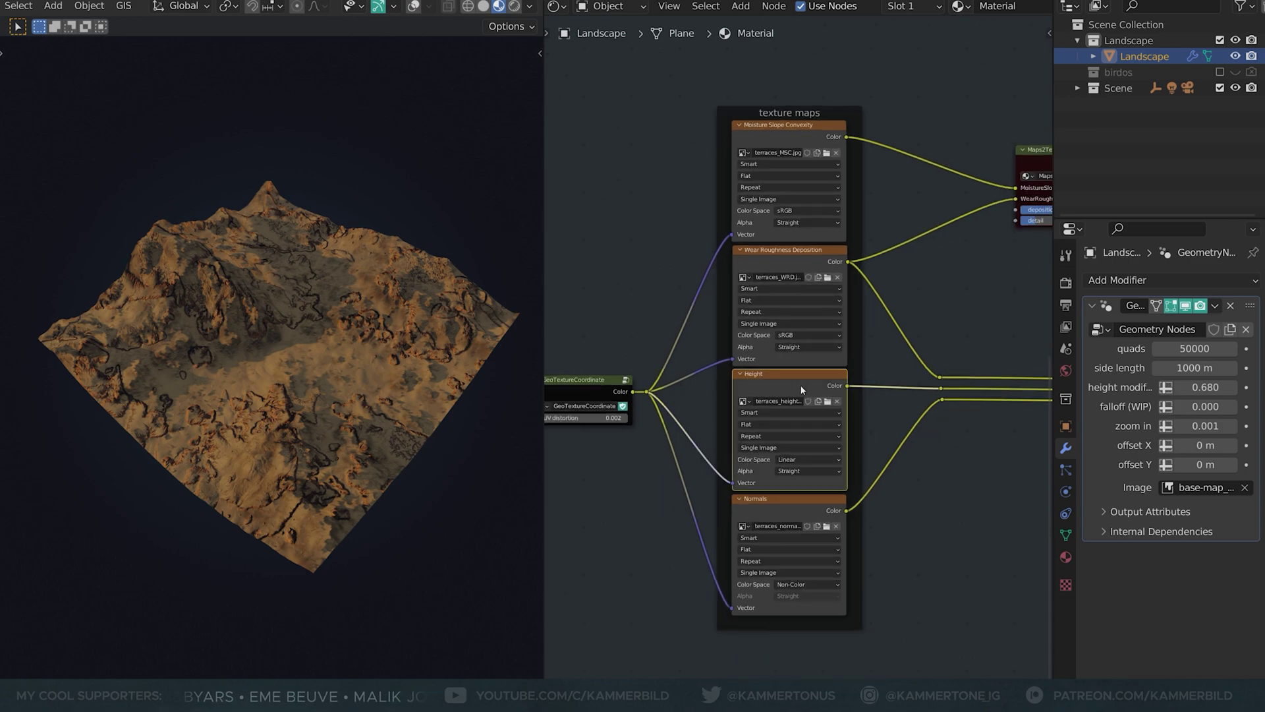
click(1211, 488)
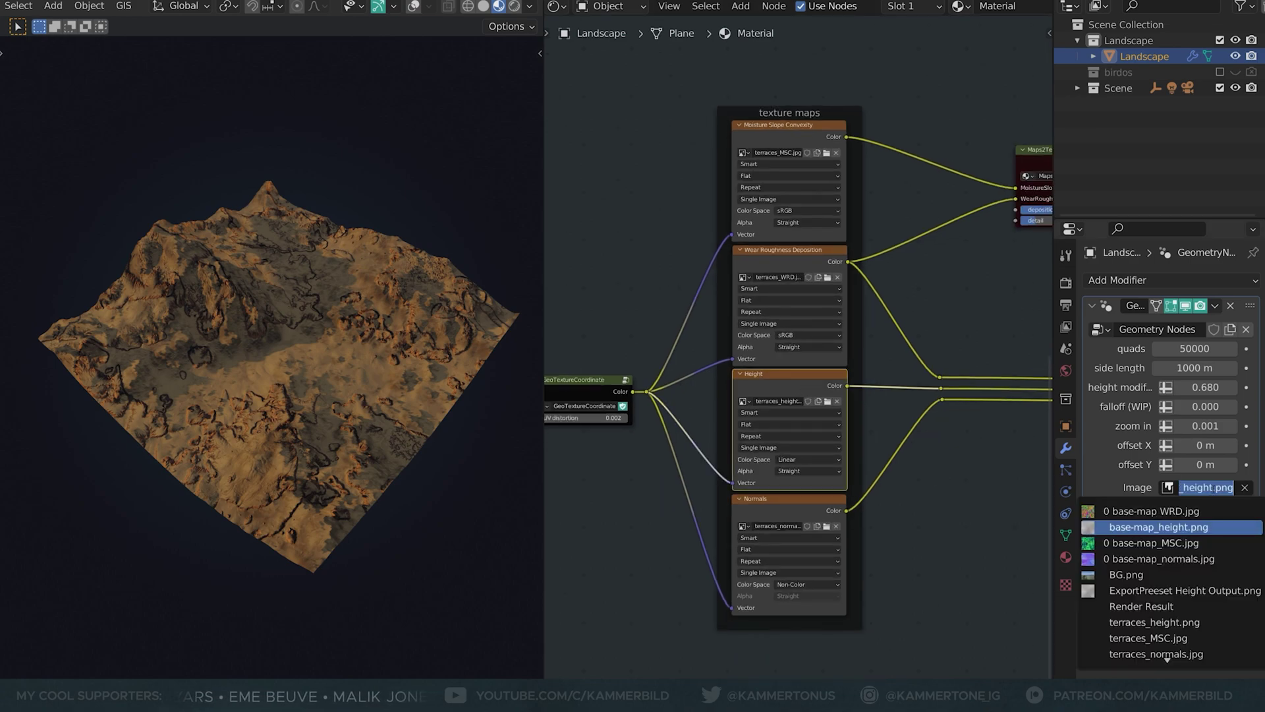
text(hei)
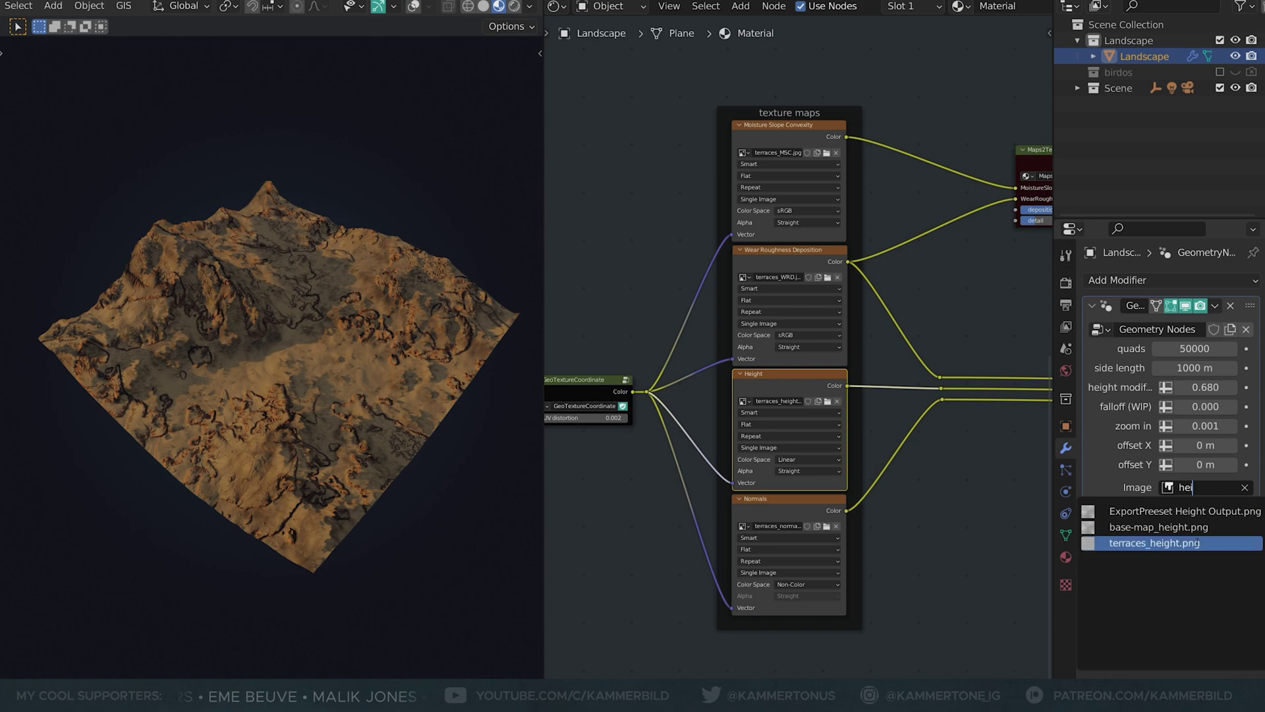
click(1196, 542)
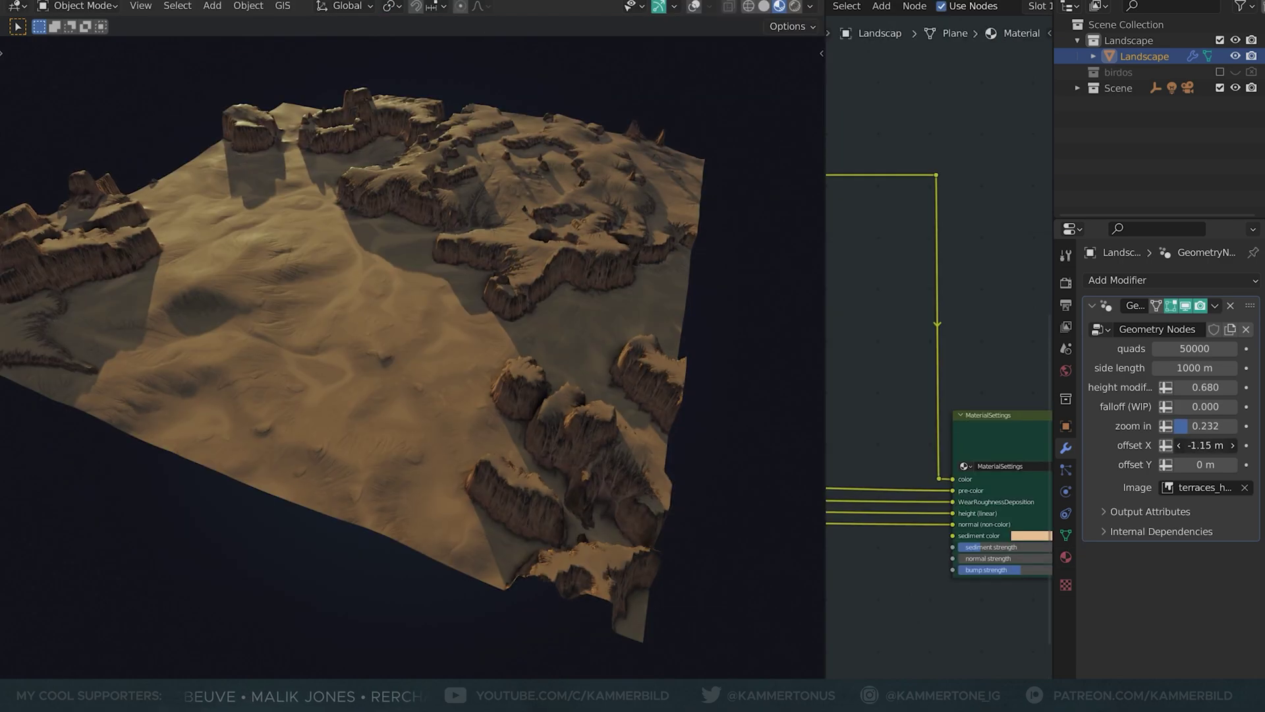
- Try shifting the terrain along X with the modifier's offset X value
mouse_move(1206, 445)
mouse_down()
mouse_move(1226, 445)
mouse_move(1180, 445)
mouse_move(1212, 445)
mouse_up()
right_click(1206, 445)
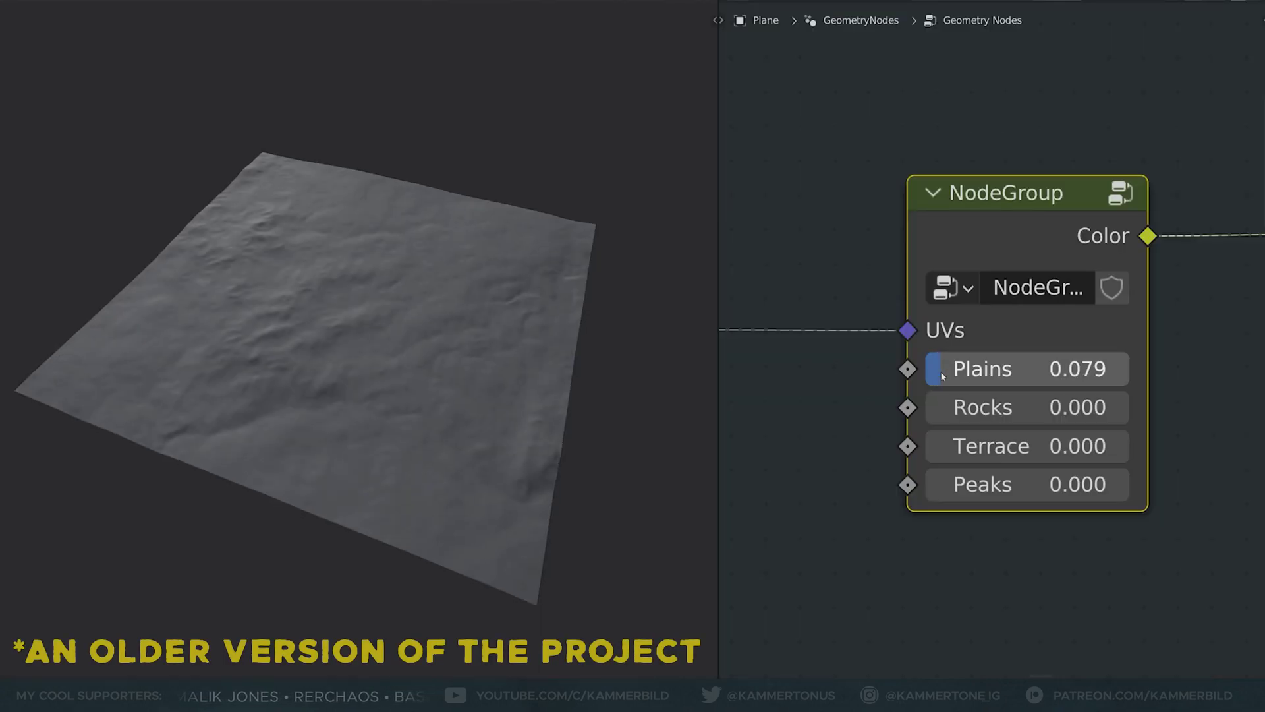
- Vary Plains, Rocks, Terrace and Peaks in the NodeGroup to blend terrain types, including Rocks 0.241, Terrace 0.576 and Peaks 0.204
mouse_move(1028, 407)
mouse_down()
mouse_move(1054, 407)
mouse_move(1028, 407)
mouse_up()
drag(1029, 484, 1048, 485)
drag(947, 484, 967, 485)
drag(968, 369, 928, 369)
drag(928, 407, 1097, 446)
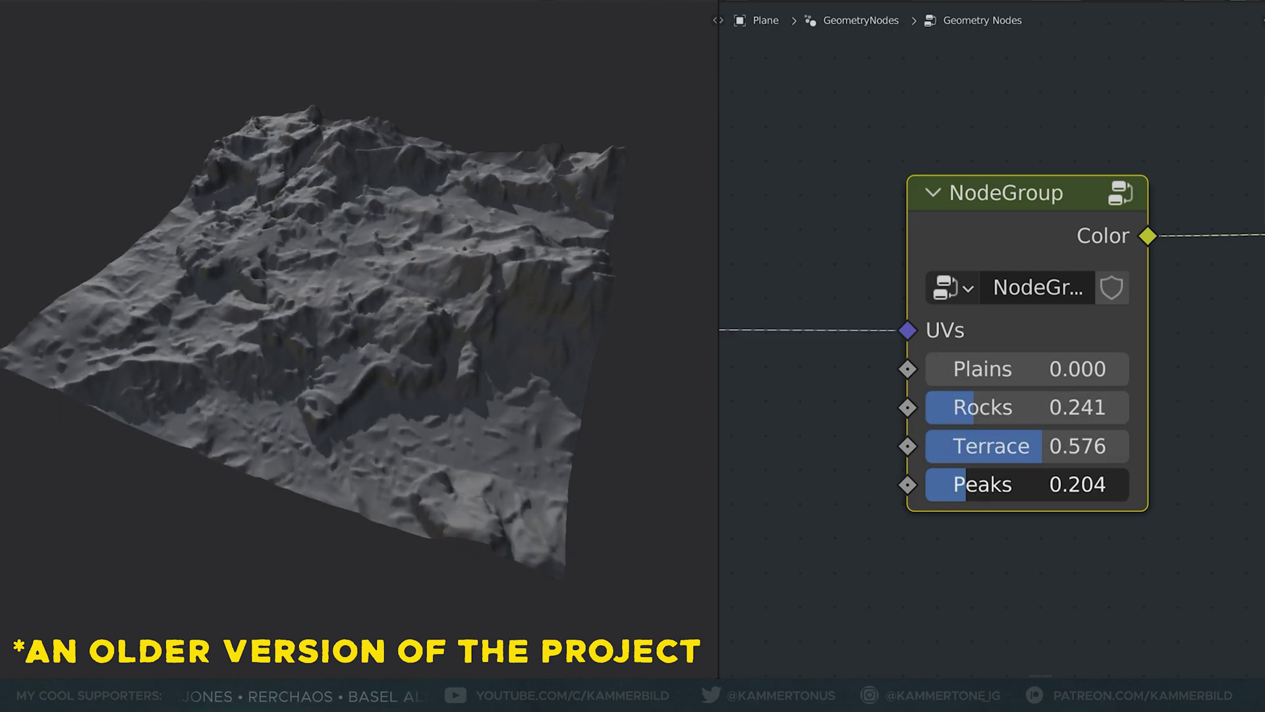
drag(1028, 484, 923, 486)
drag(1028, 406, 1044, 369)
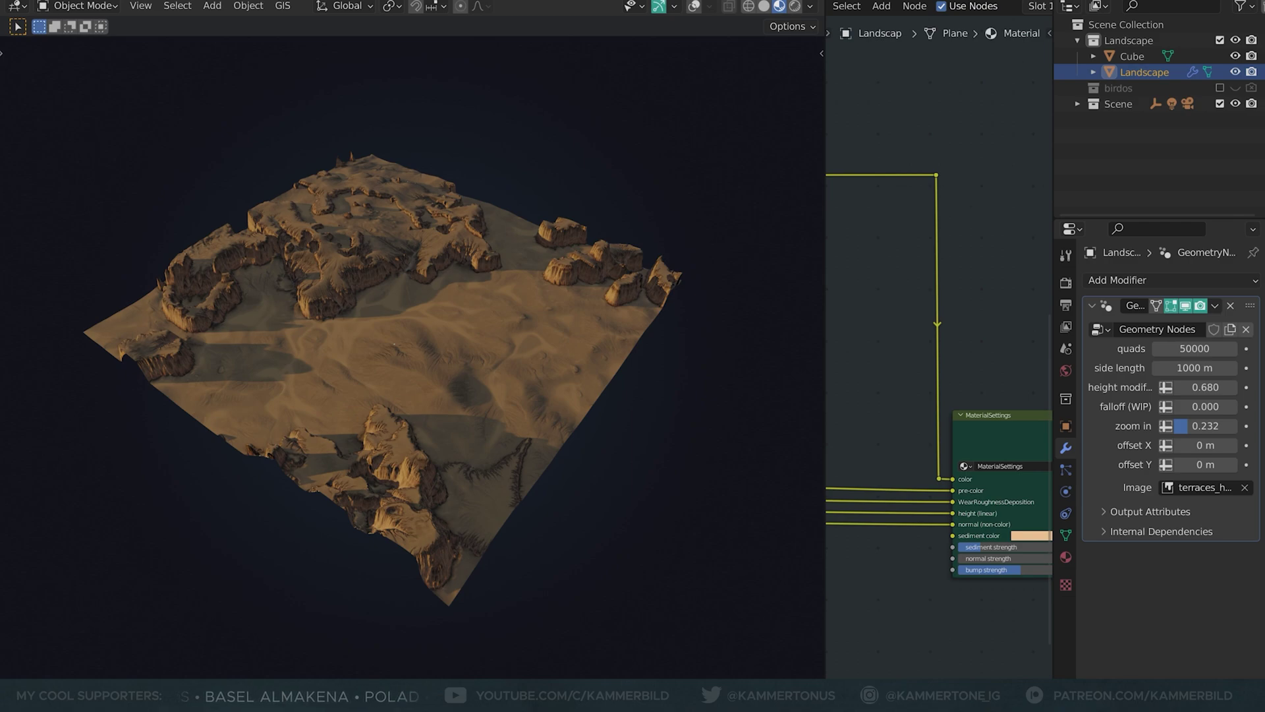
- Set the landscape modifier's quads to 1000000 to try a much denser terrain mesh
click(1180, 354)
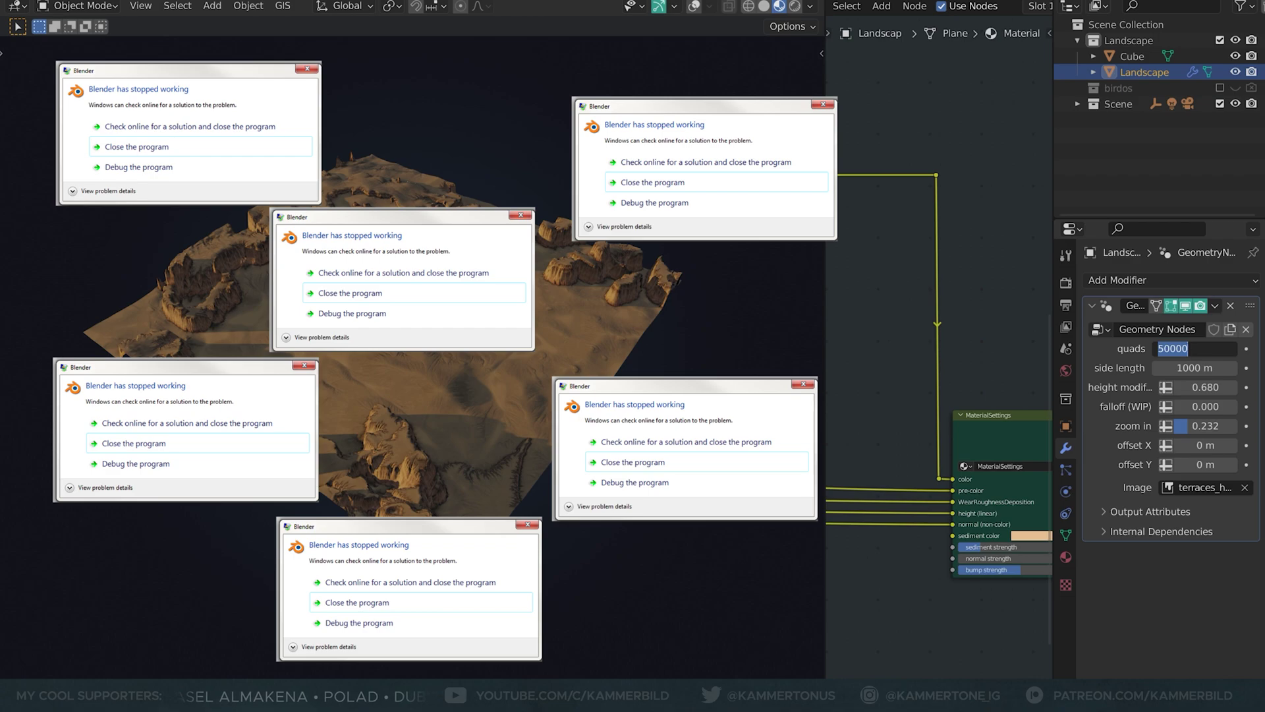
text(1000000)
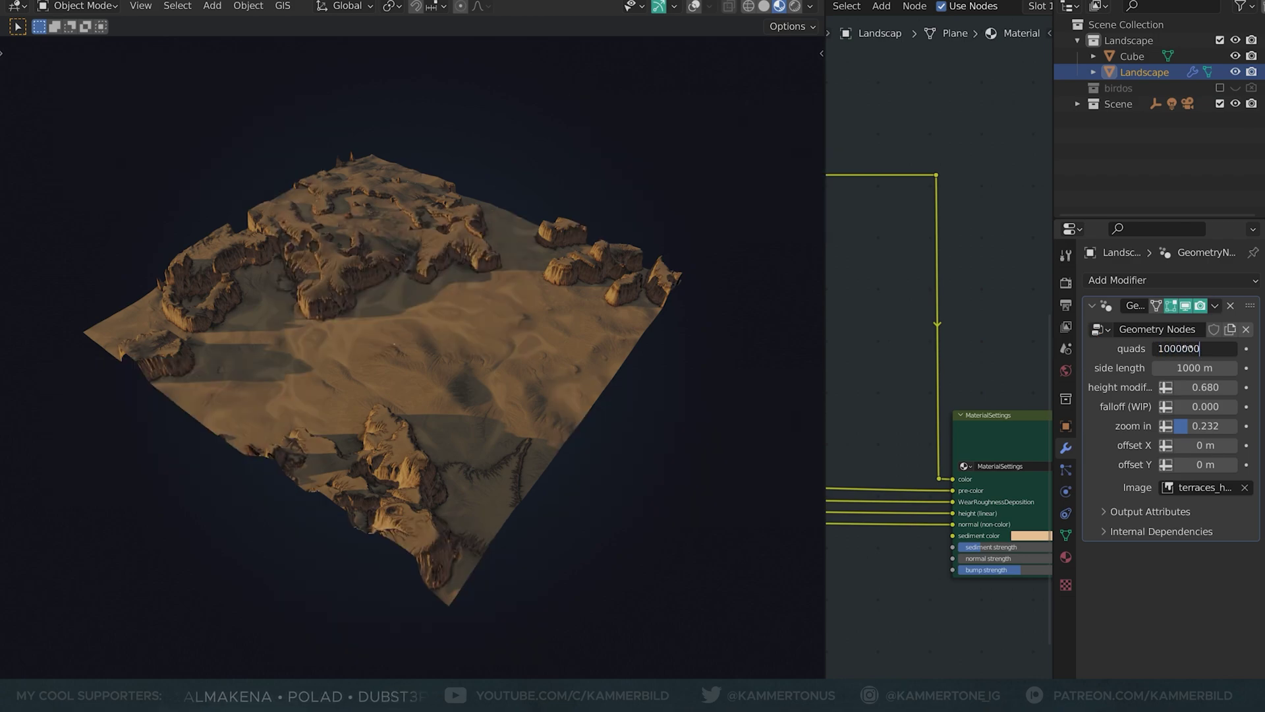
key(Return)
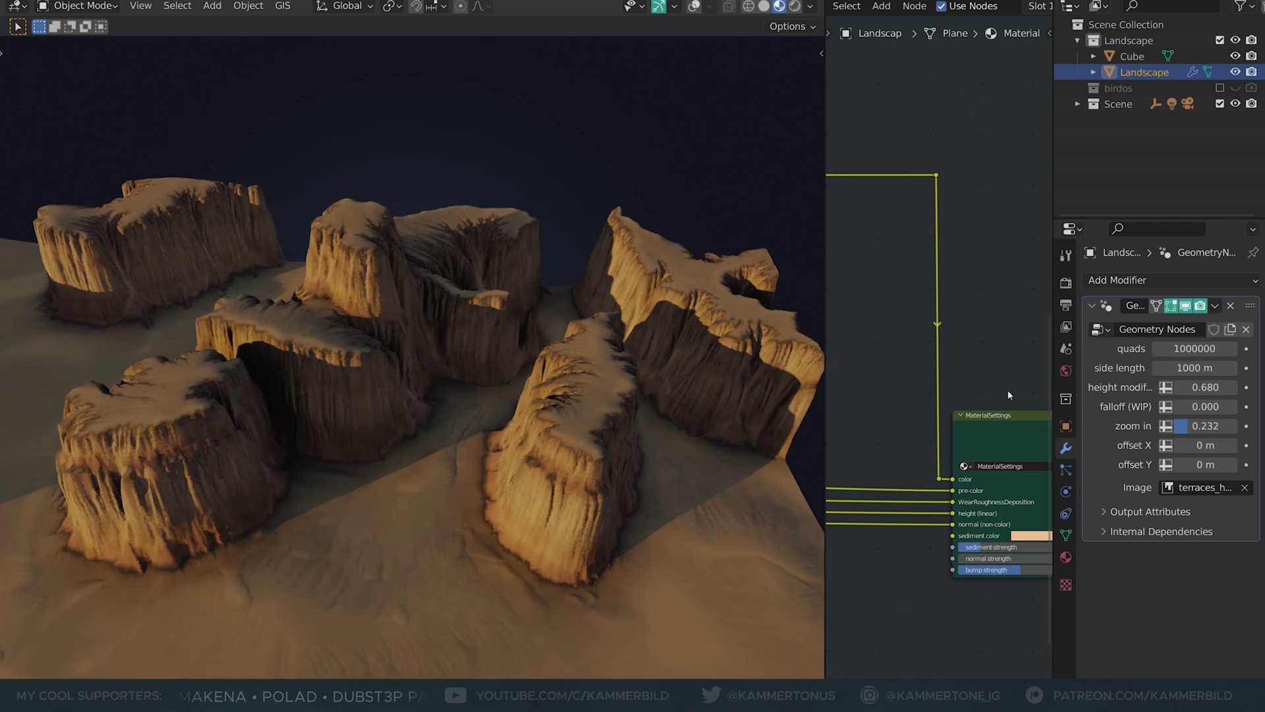
- Compare the dense terrain with a lower resolution and set the modifier's quads to 100000
click(1207, 351)
key(BackSpace)
key(BackSpace)
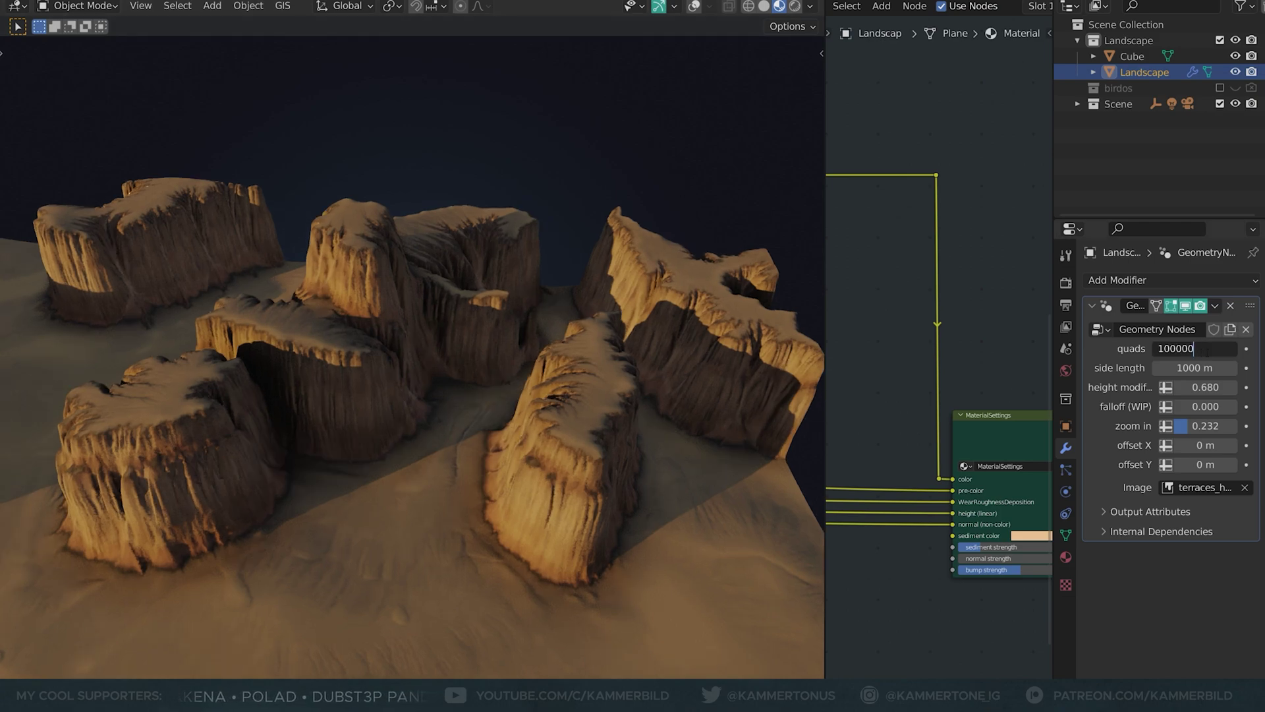
key(Return)
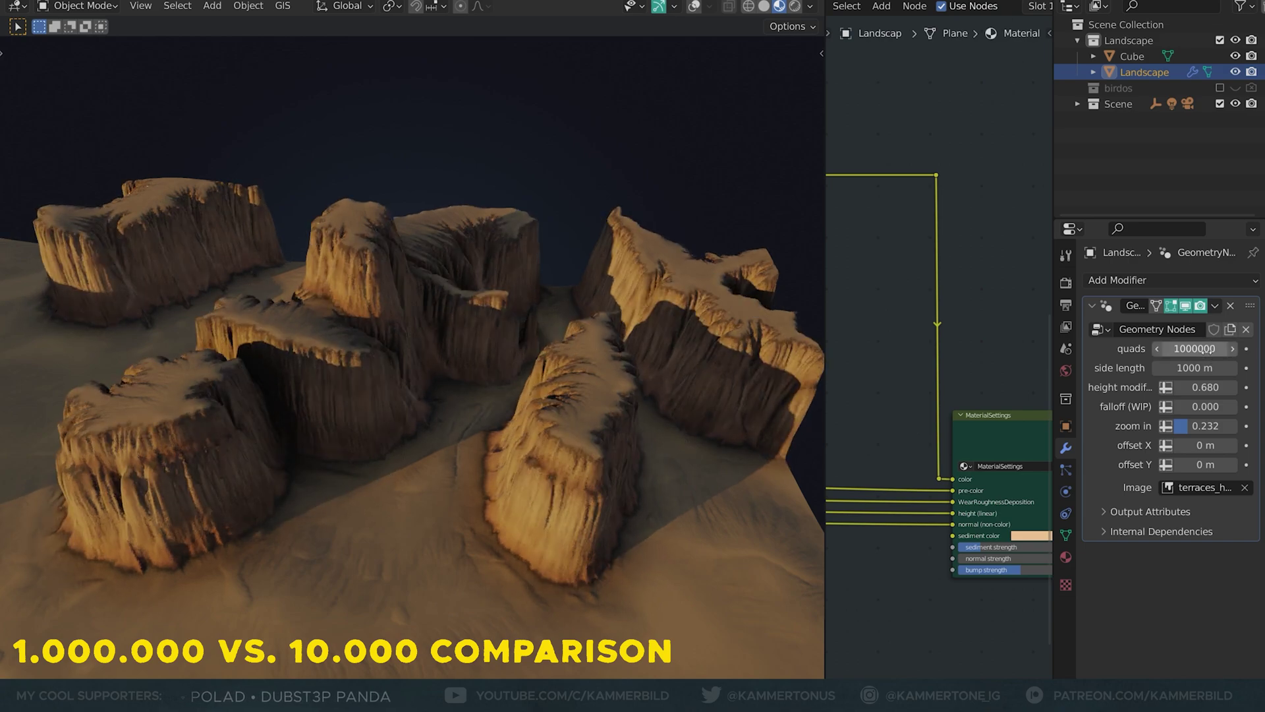
key(ctrl+shift+z)
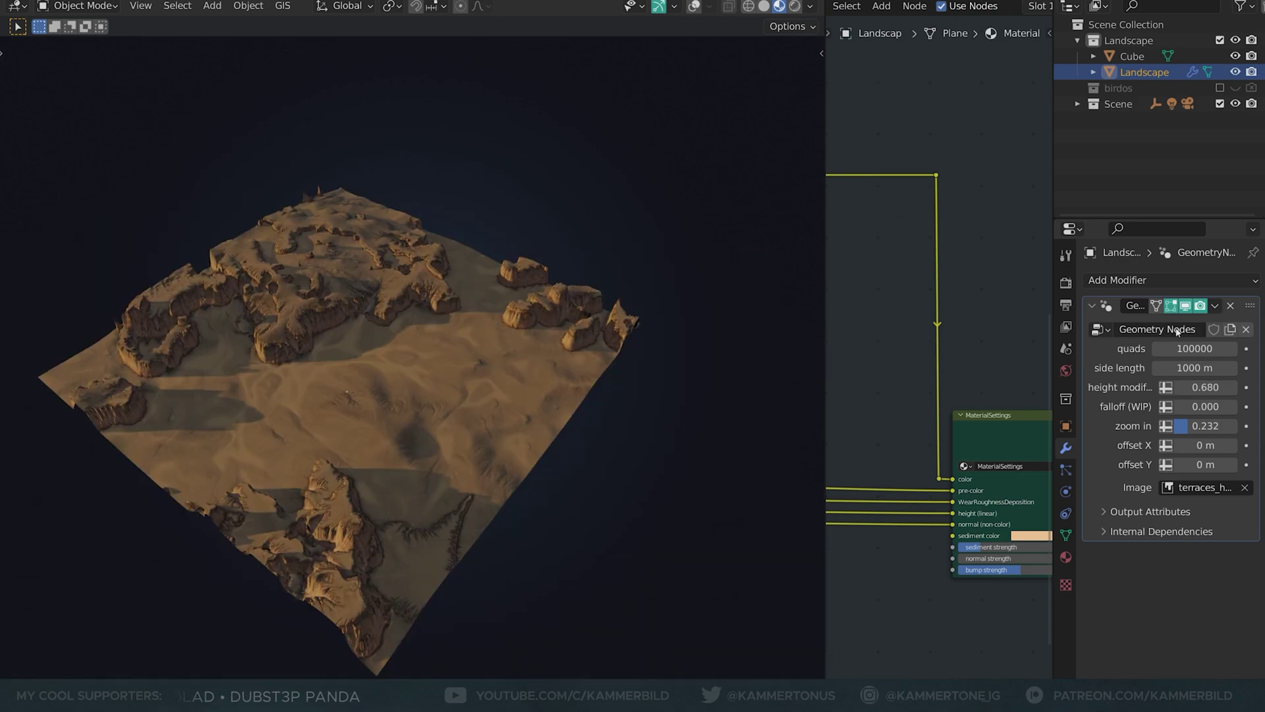
- Apply the Geometry Nodes modifier to the Landscape object
click(1219, 308)
click(1164, 323)
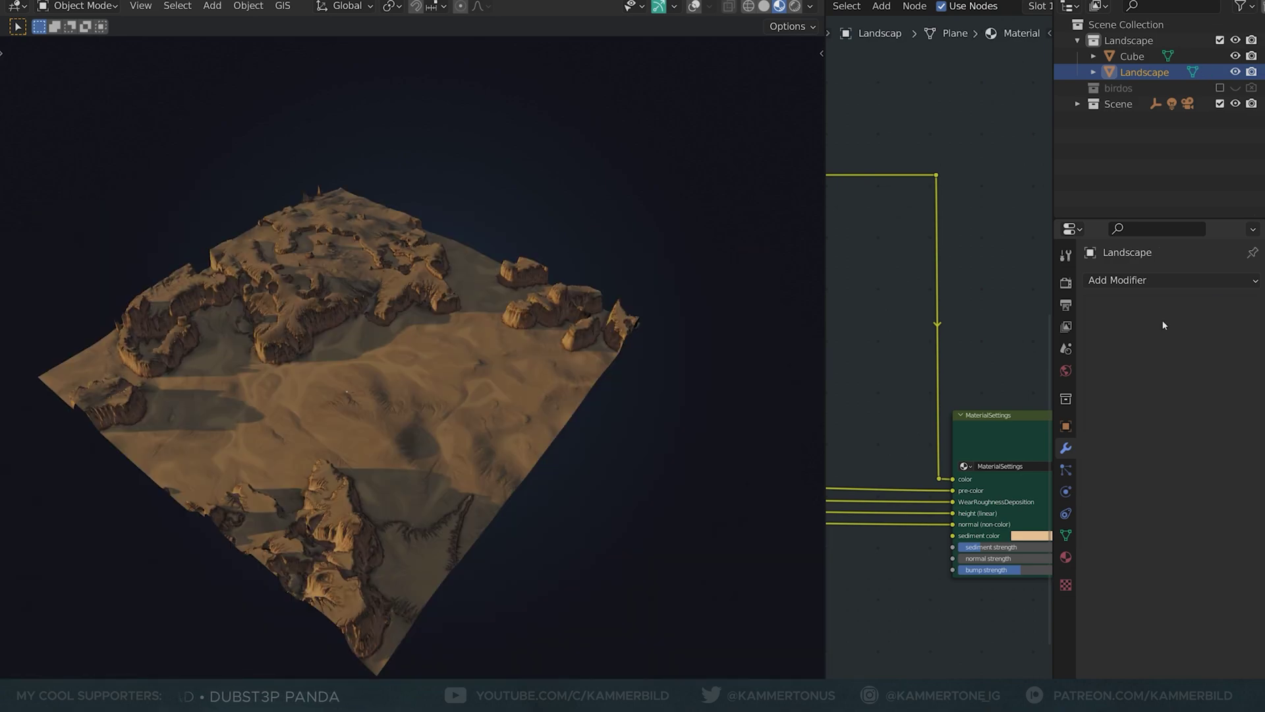
- Convert the landscape mesh's GeoUVs attribute to a UV Map and show the mesh's UV map list
click(1066, 534)
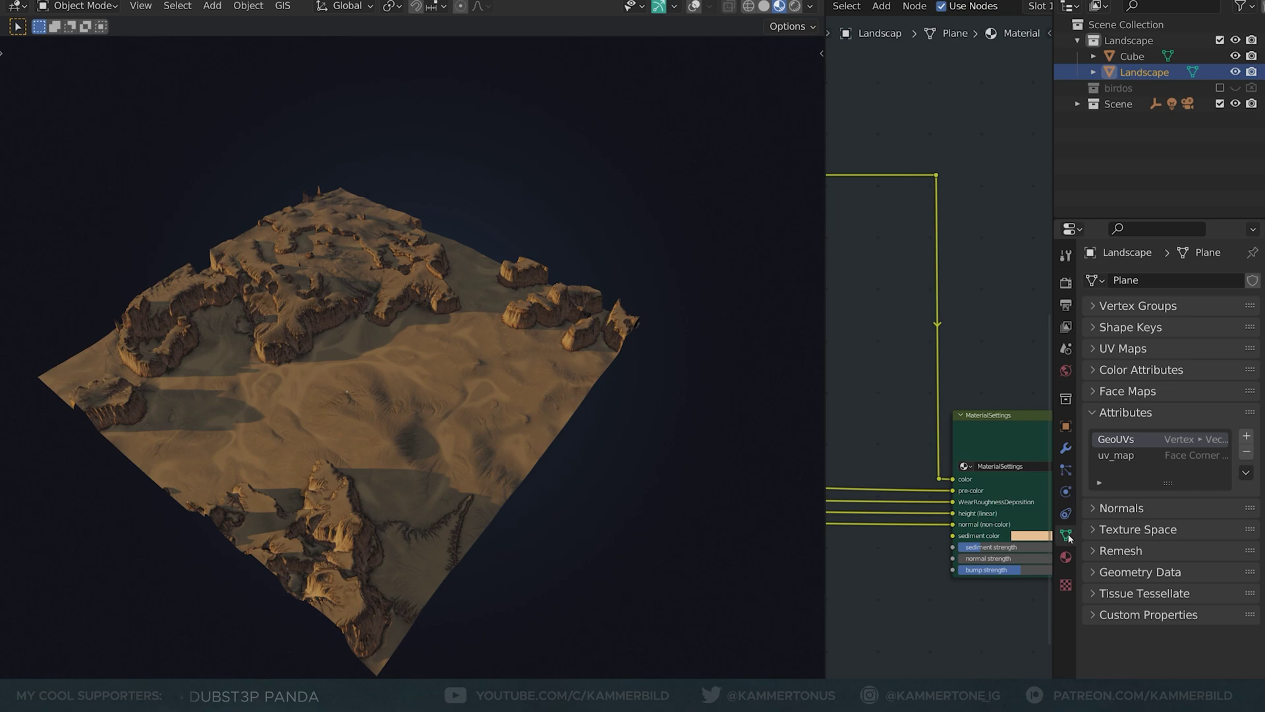
click(1246, 473)
click(1179, 490)
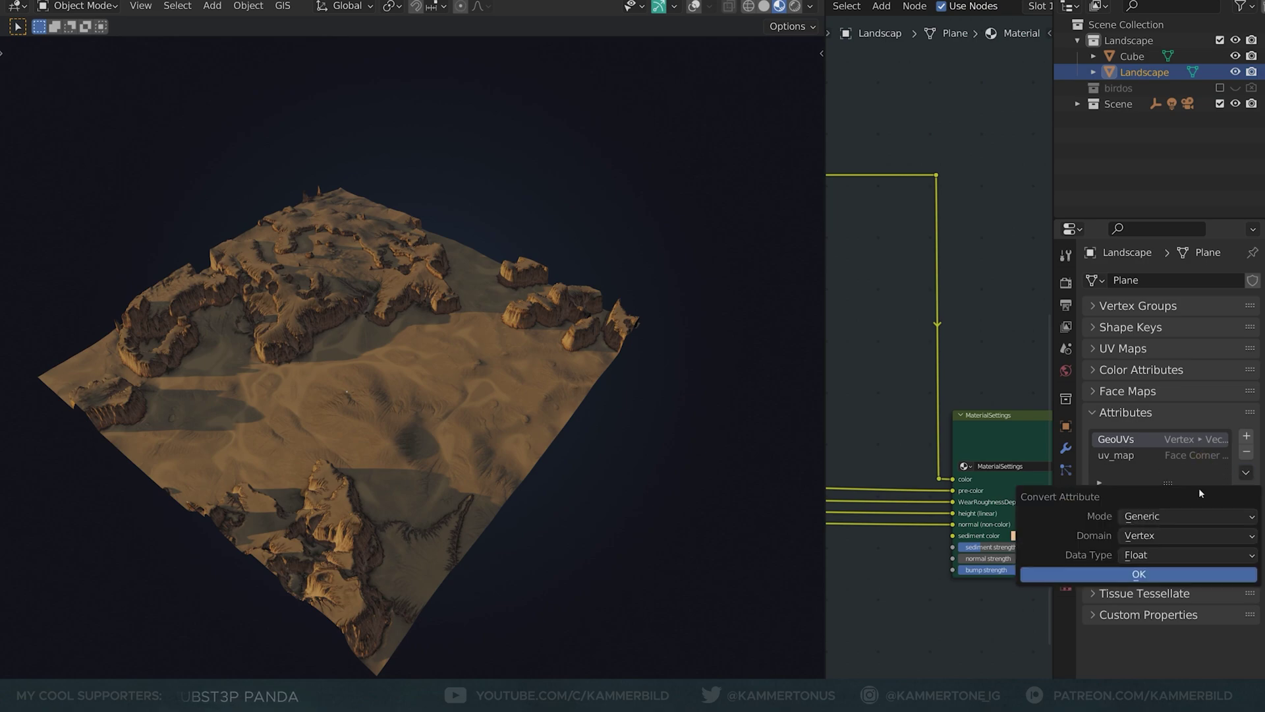
click(1177, 516)
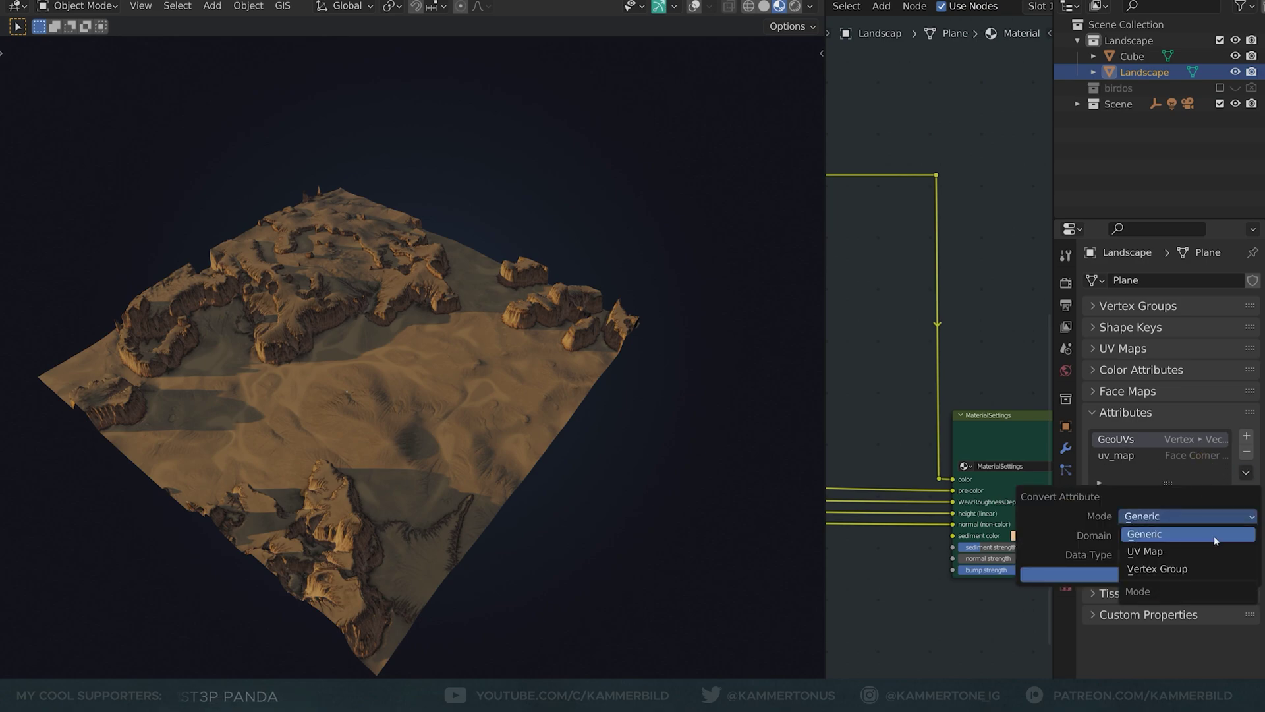
click(1159, 551)
click(1141, 535)
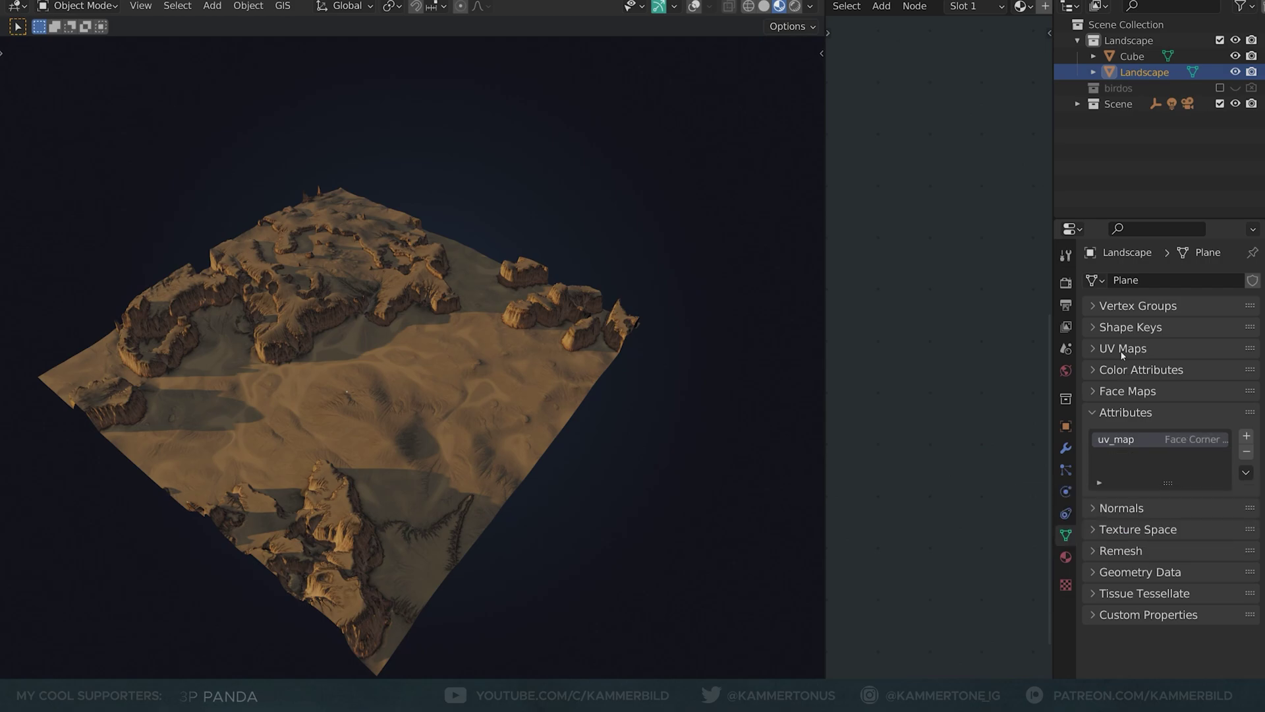
click(1124, 349)
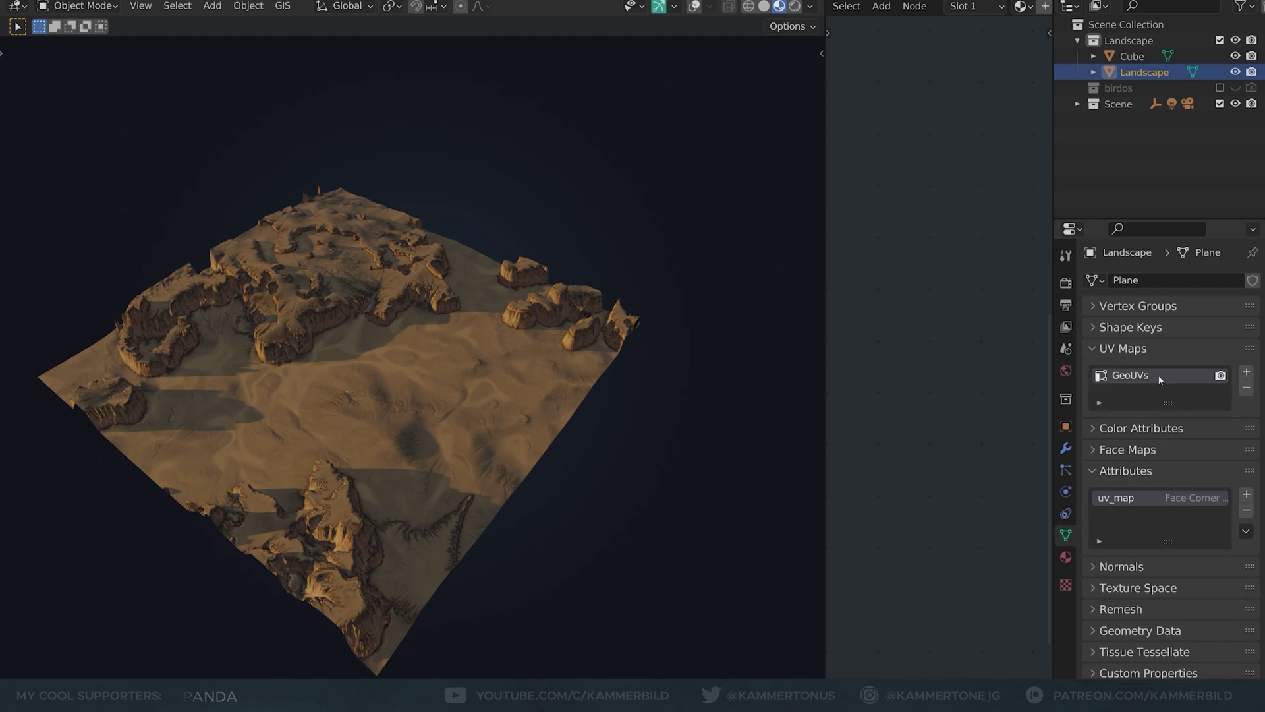